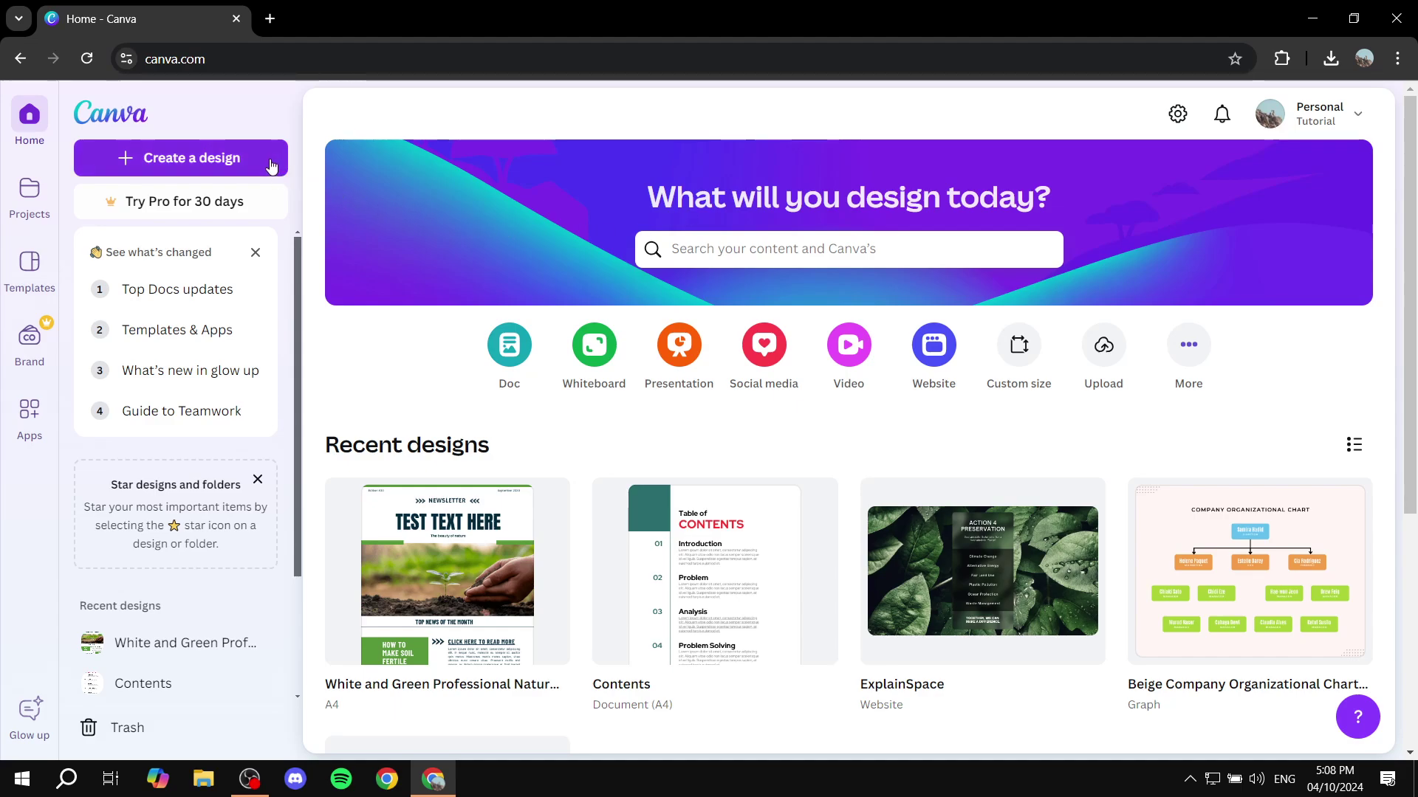
# Start a new custom-size design of 3240 × 1080 px.
pyautogui.click(1012, 364)
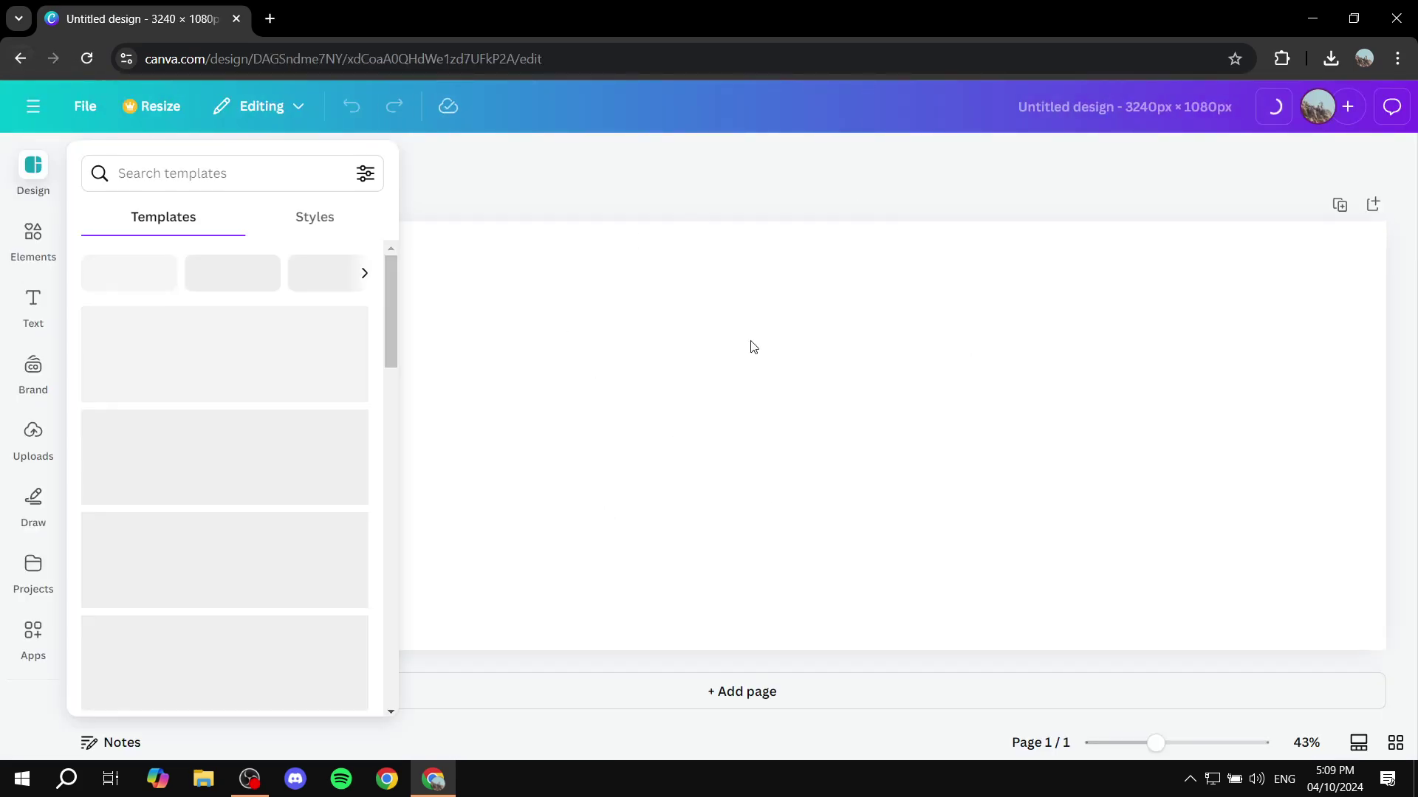
# Add the uploaded waterfall photo and set it as the page background.
pyautogui.click(729, 416)
pyautogui.click(33, 235)
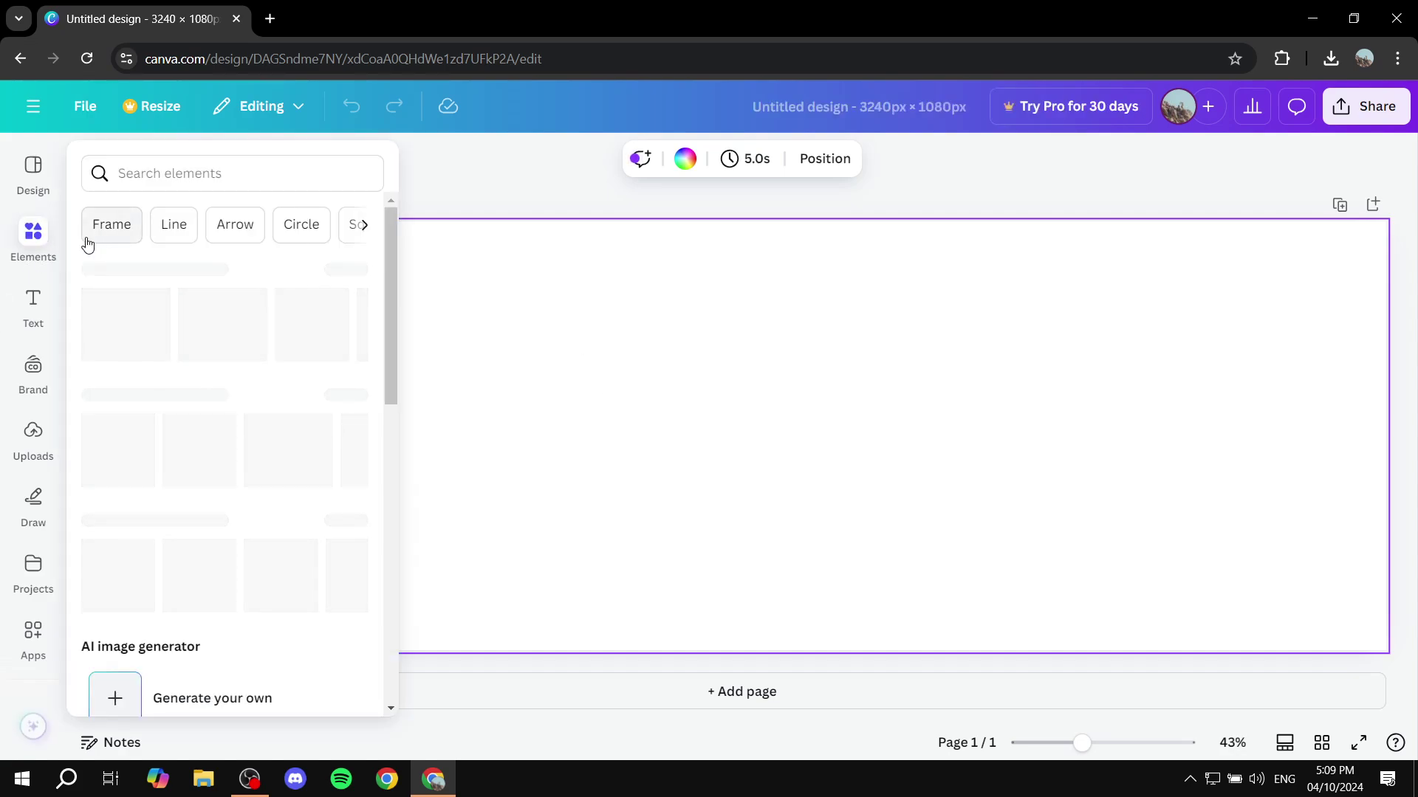
pyautogui.click(26, 446)
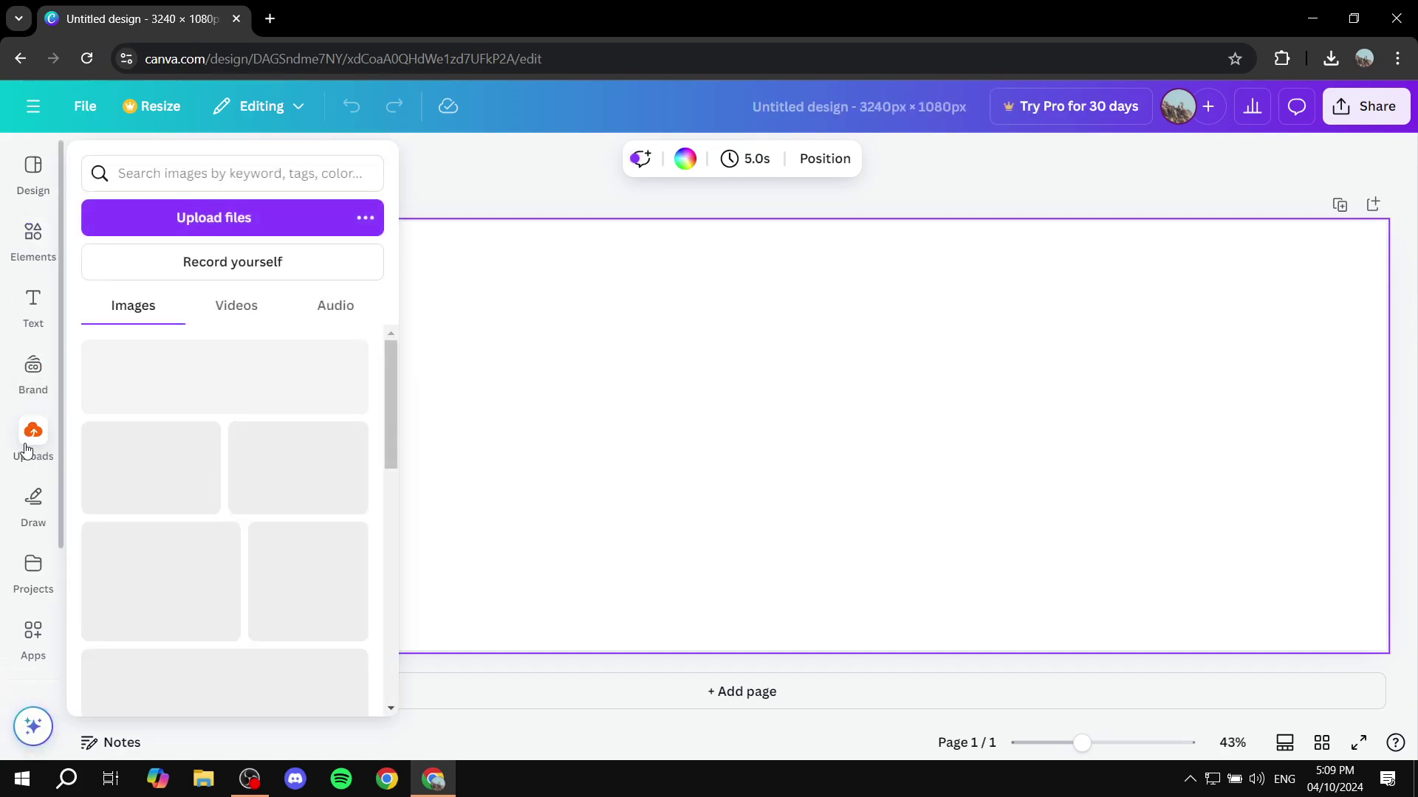
pyautogui.scroll(-8, 278, 443)
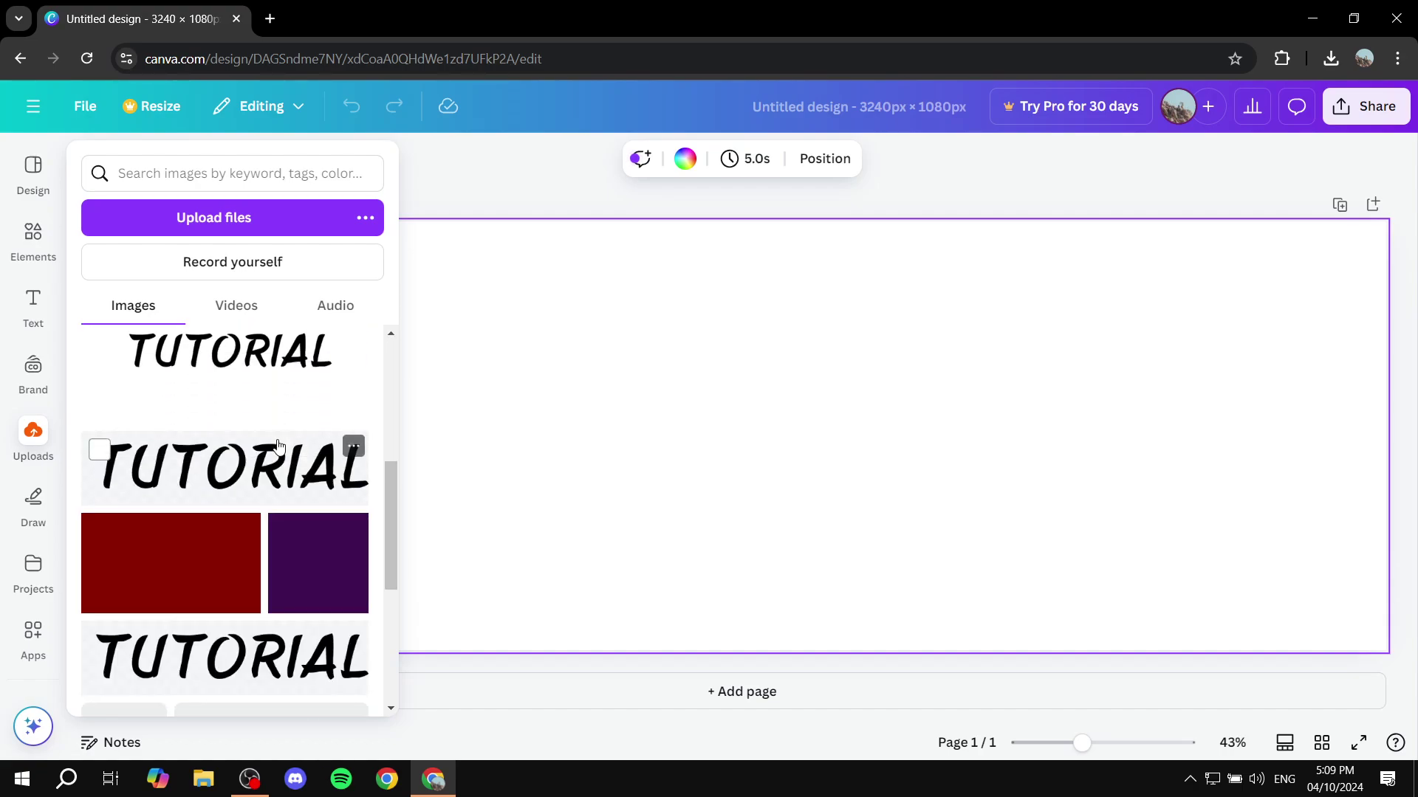
pyautogui.scroll(-5, 276, 452)
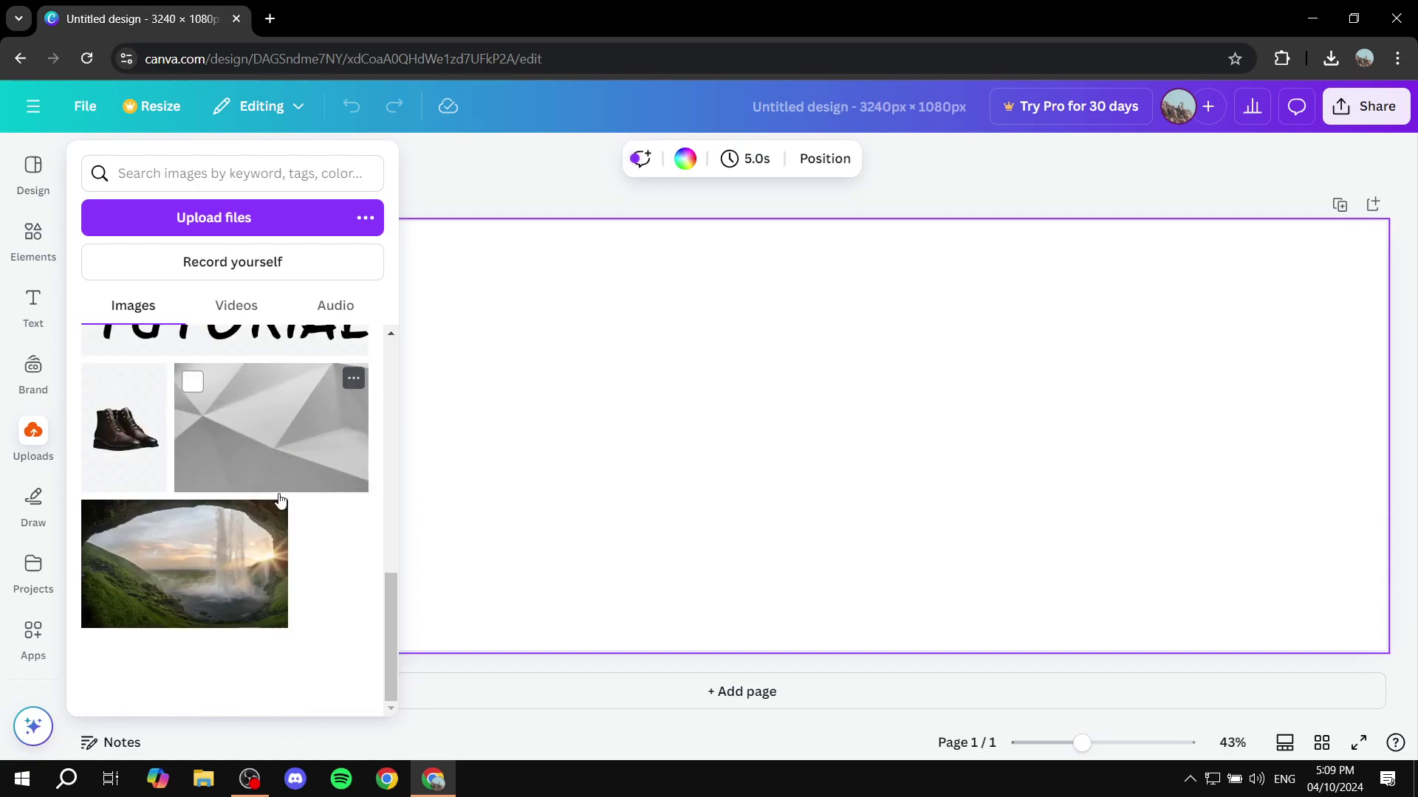
pyautogui.click(220, 572)
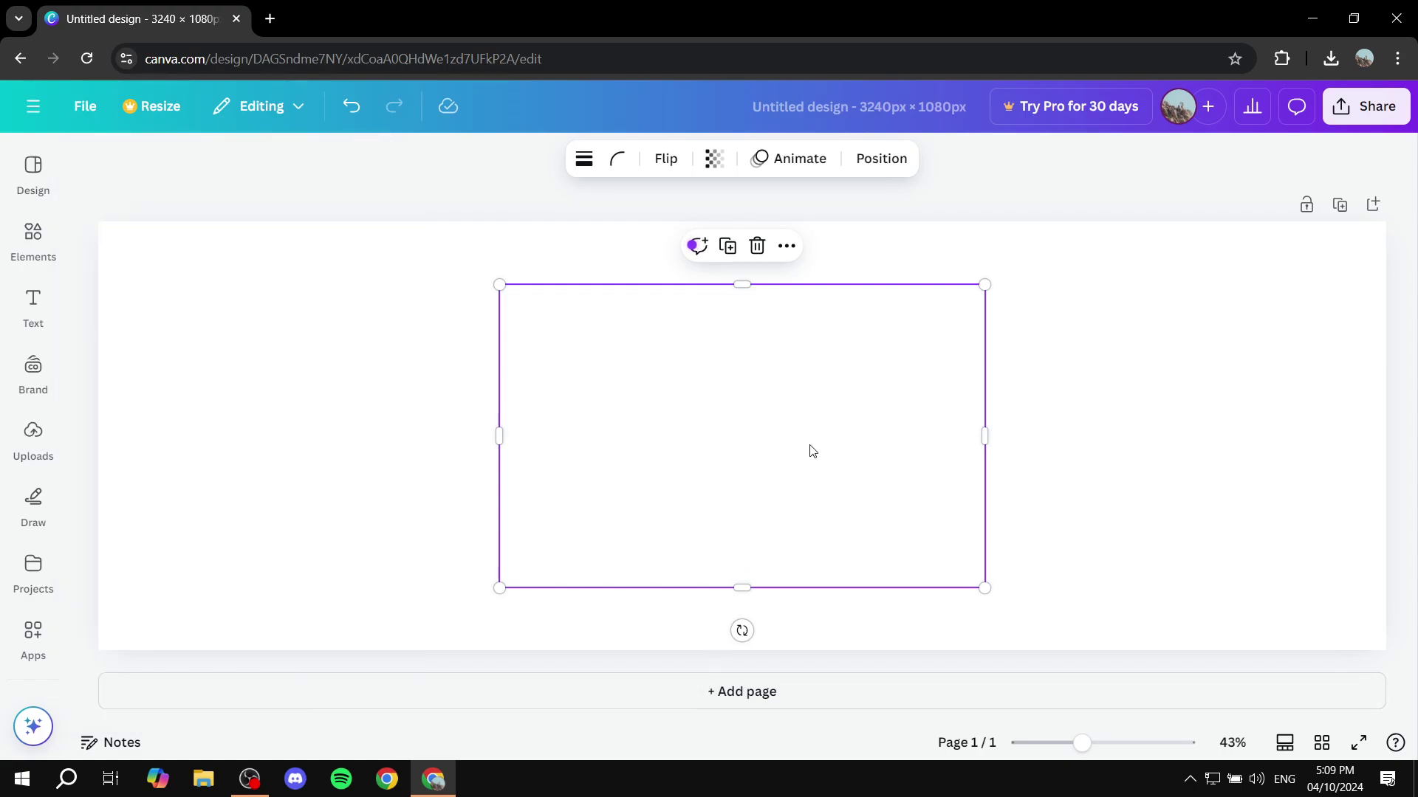
pyautogui.rightClick(807, 444)
pyautogui.click(927, 658)
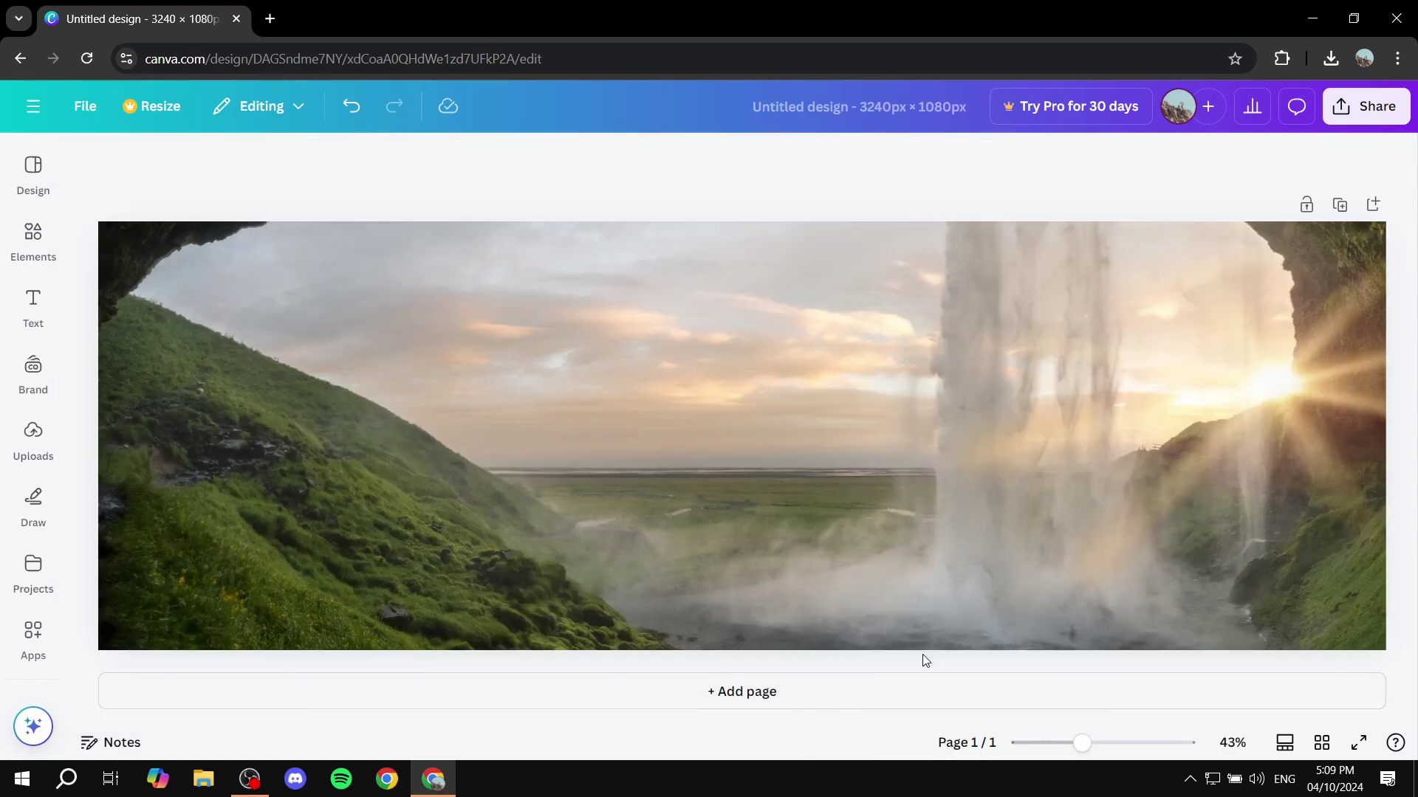
pyautogui.click(773, 345)
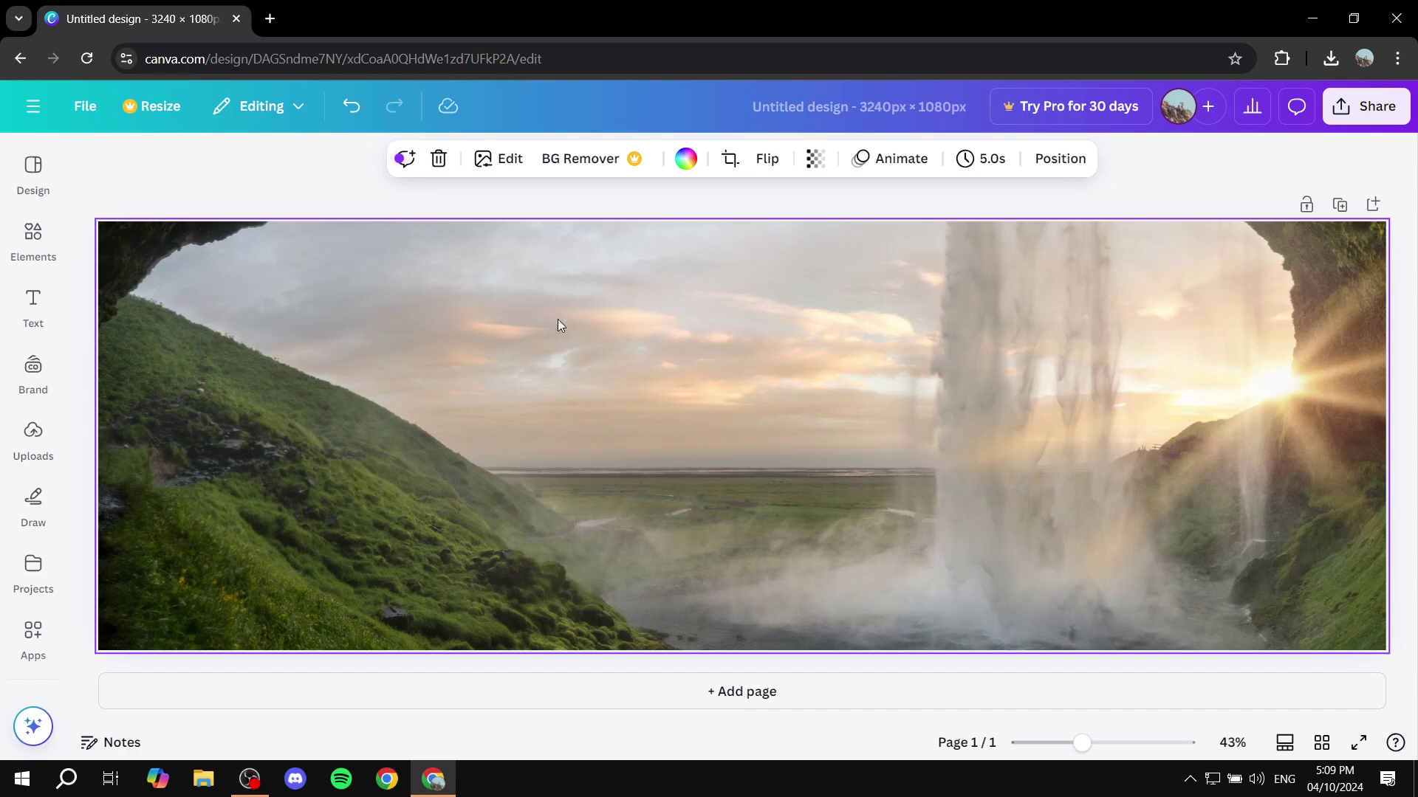
# Browse the uploaded images and Brand Kit settings, then close them.
pyautogui.click(324, 147)
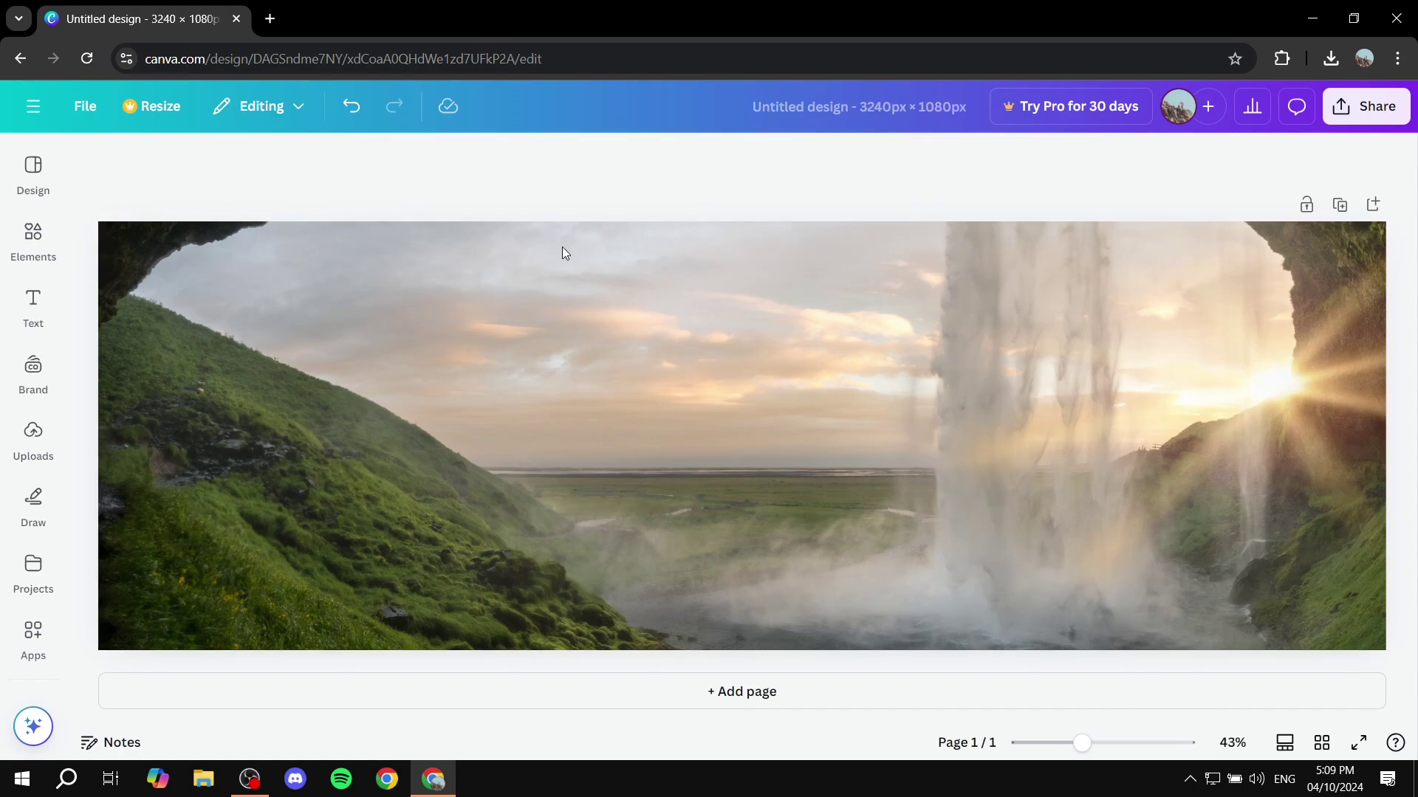
pyautogui.click(33, 238)
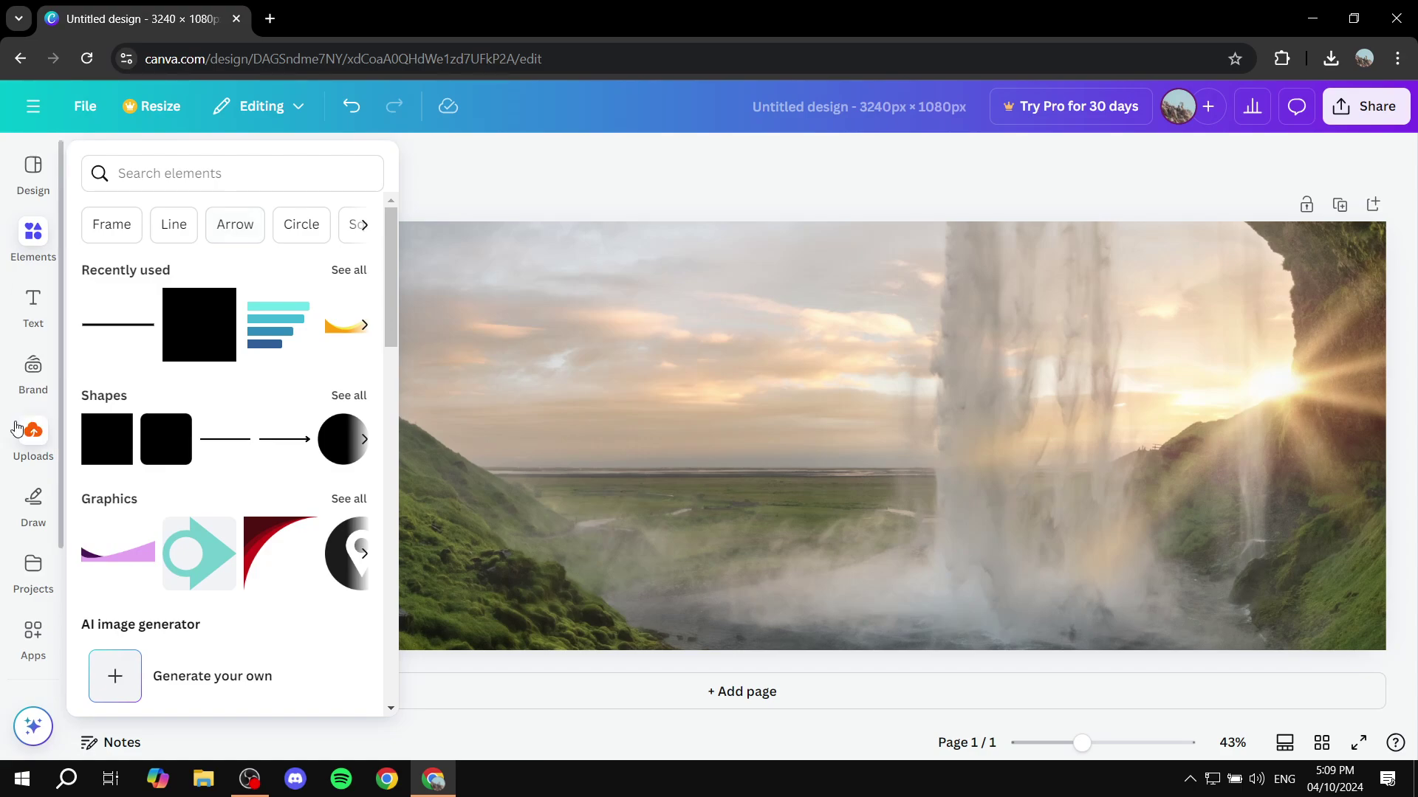
pyautogui.click(33, 436)
pyautogui.scroll(5, 247, 443)
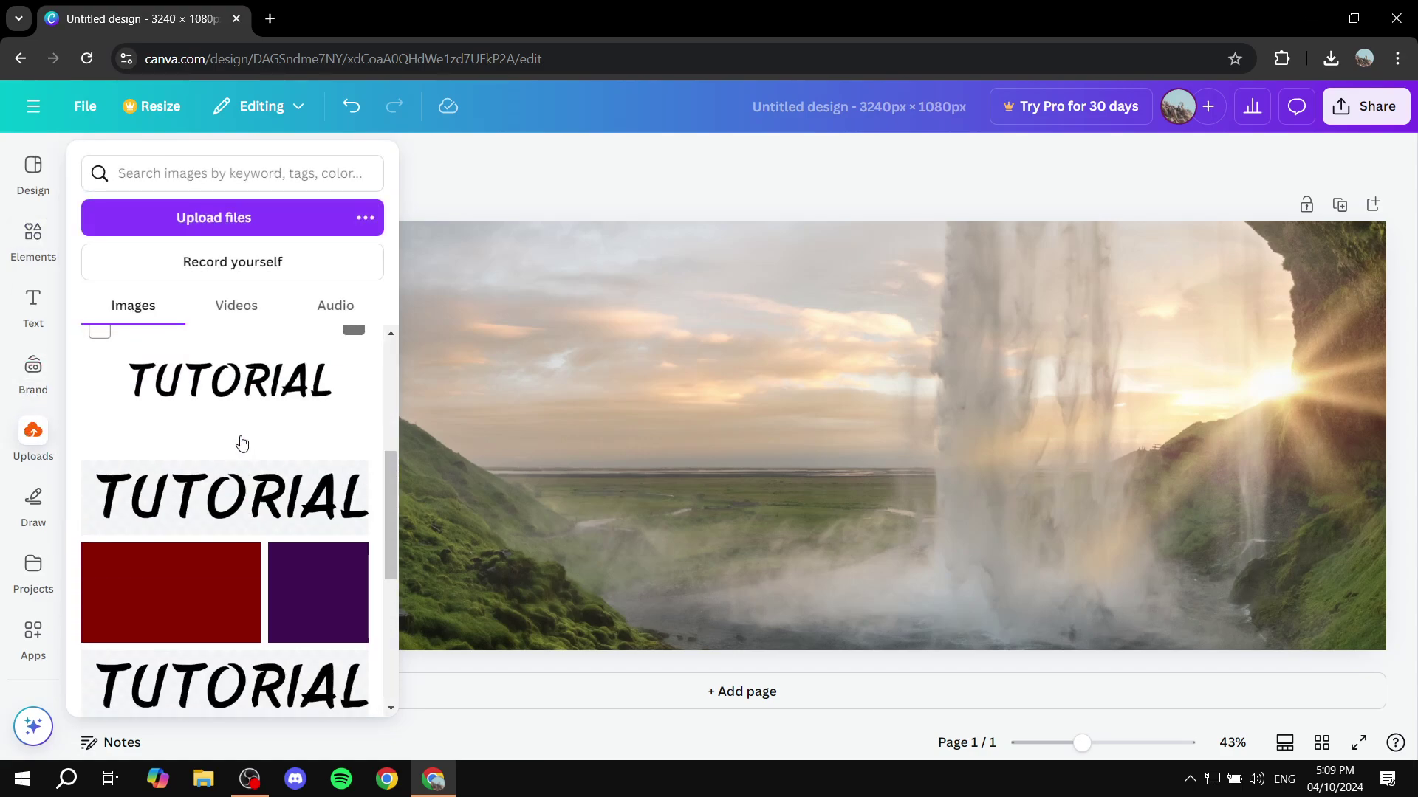
pyautogui.scroll(-5, 238, 447)
pyautogui.scroll(5, 221, 436)
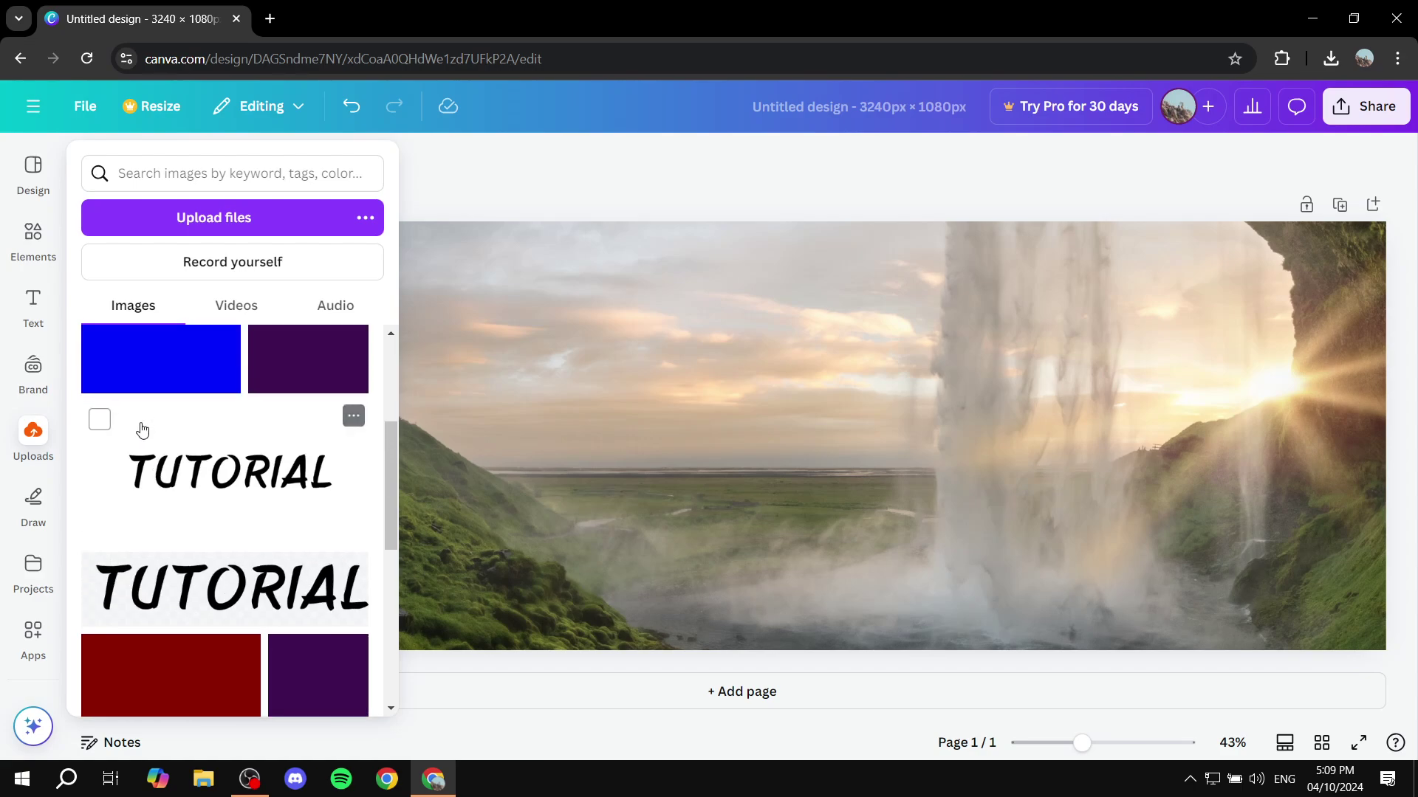
pyautogui.press('Escape')
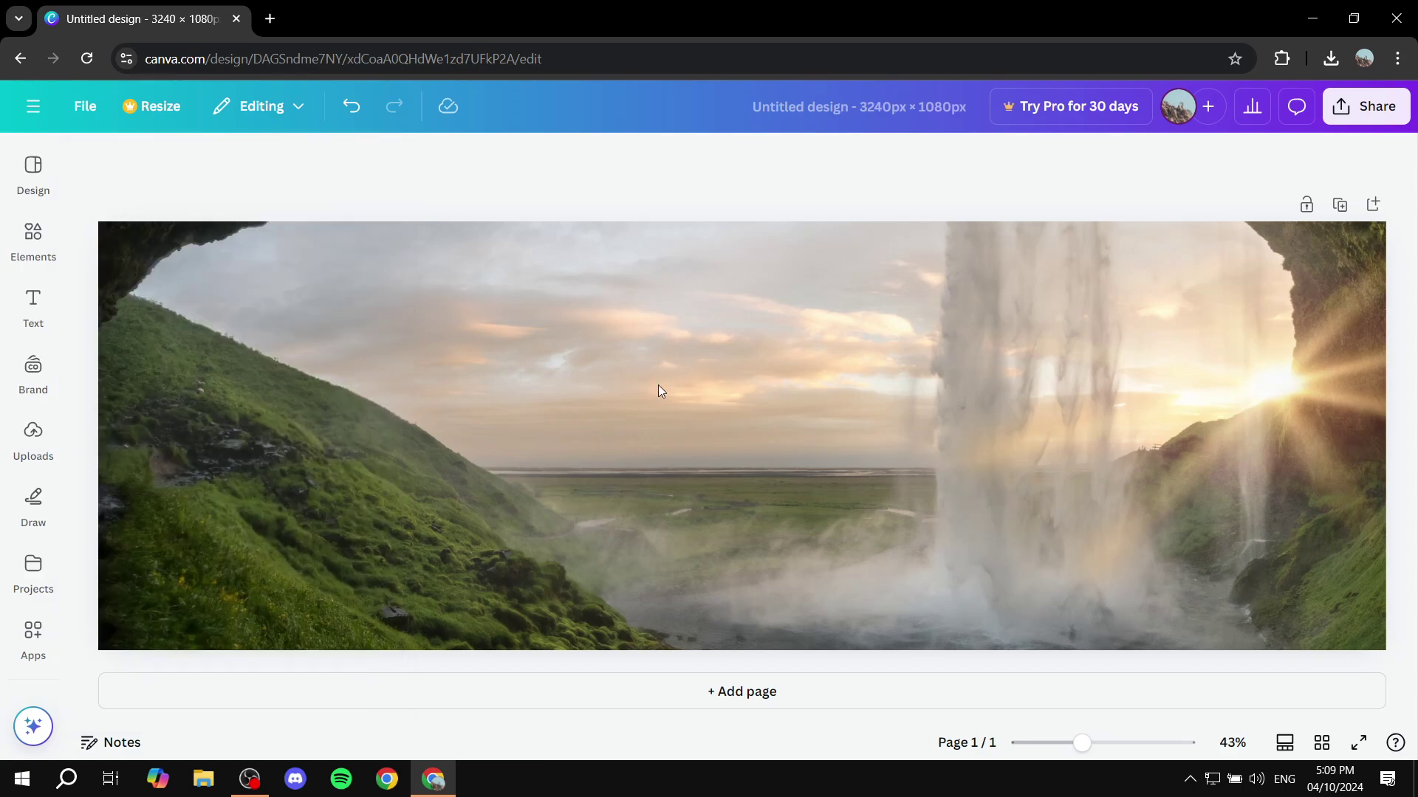
pyautogui.click(43, 378)
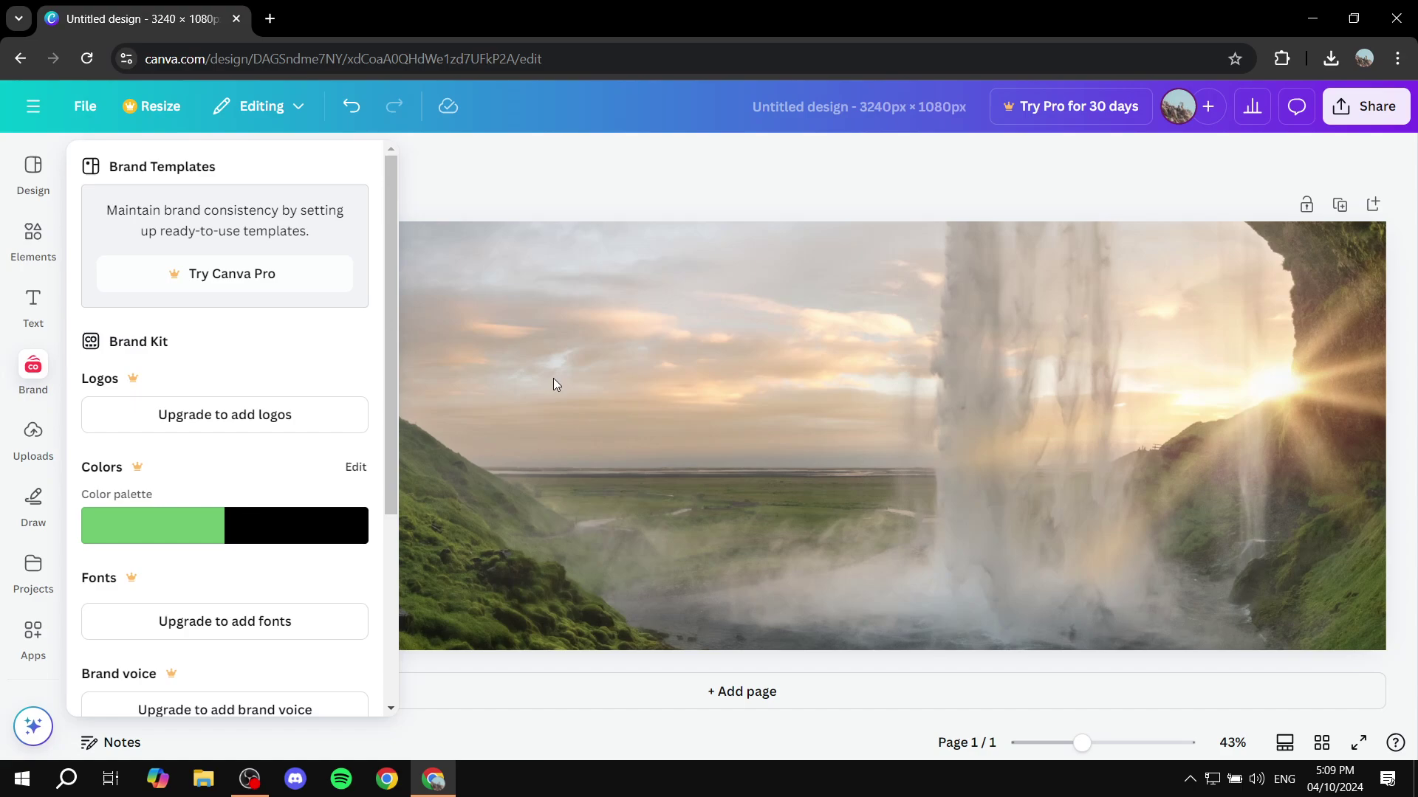
pyautogui.press('Escape')
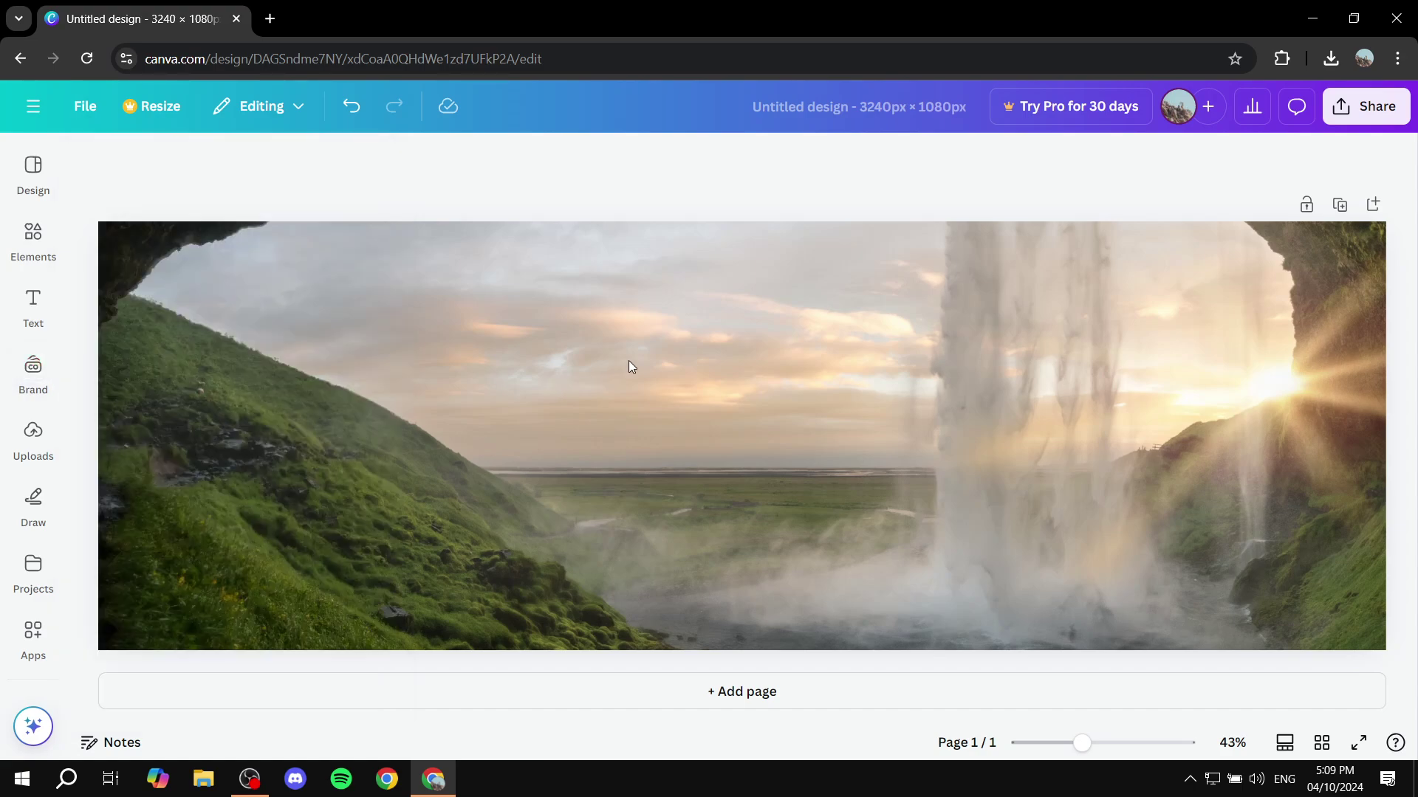
# Paste the yellow canary photo and move it to the page's top-left corner.
pyautogui.hotkey('ctrl', 'v')
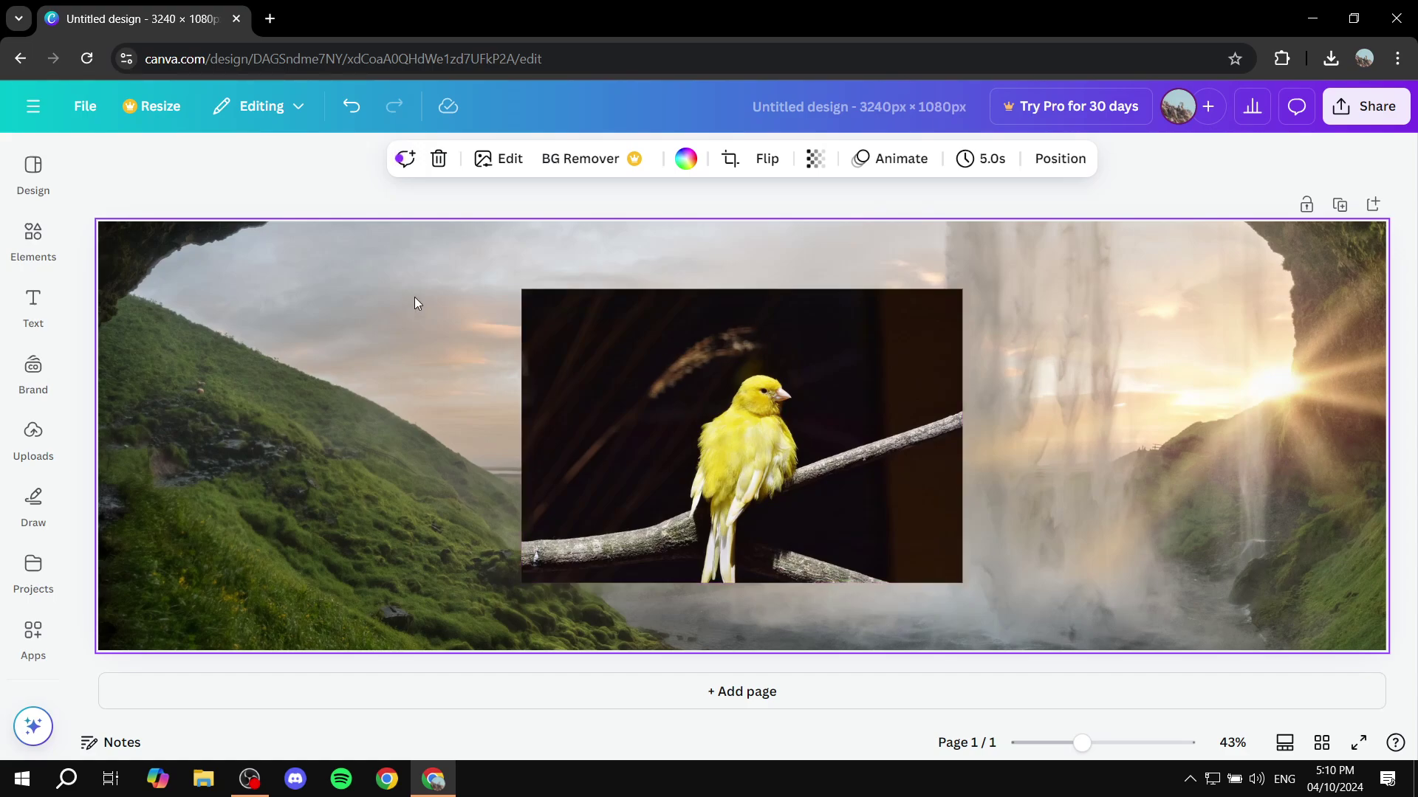
pyautogui.click(344, 157)
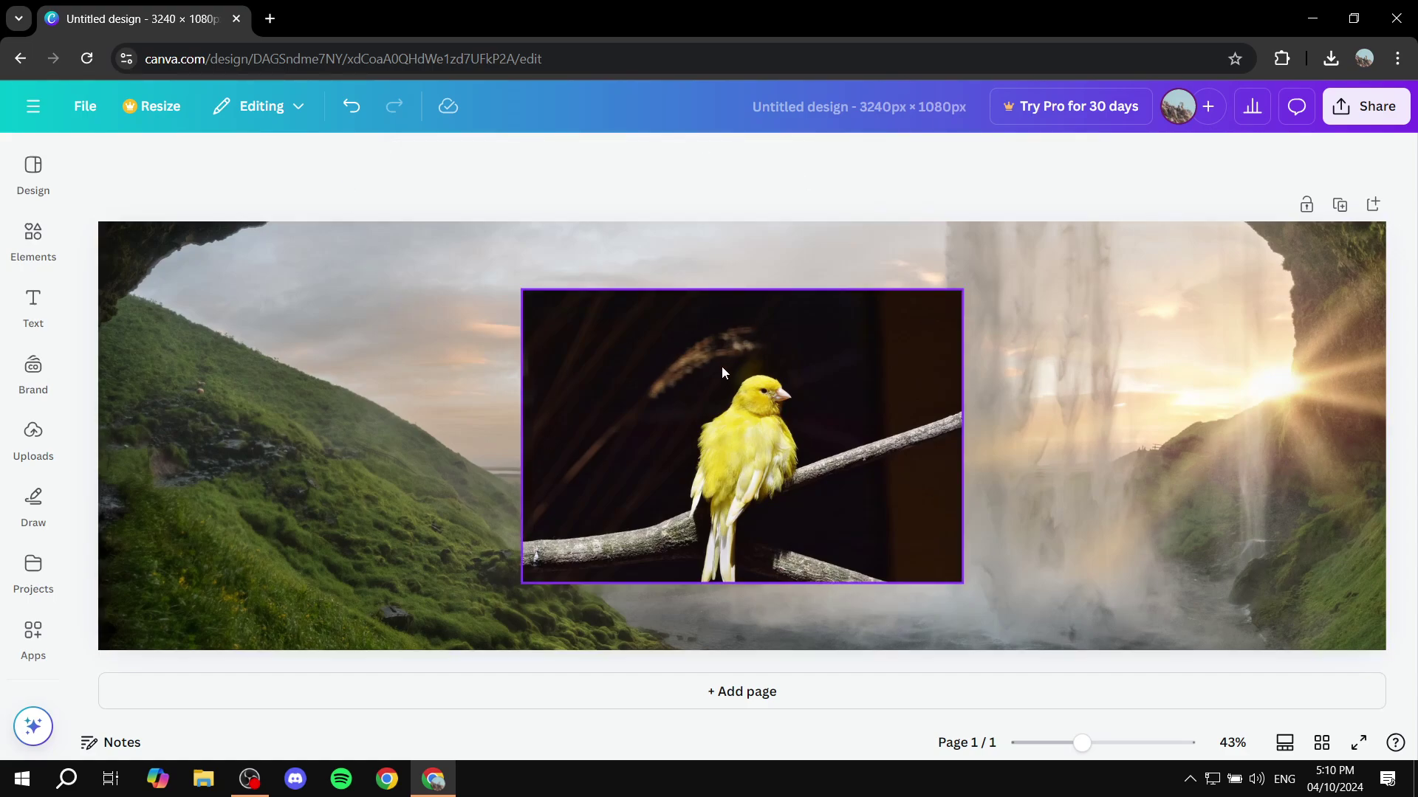
pyautogui.moveTo(778, 481); pyautogui.dragTo(357, 419)
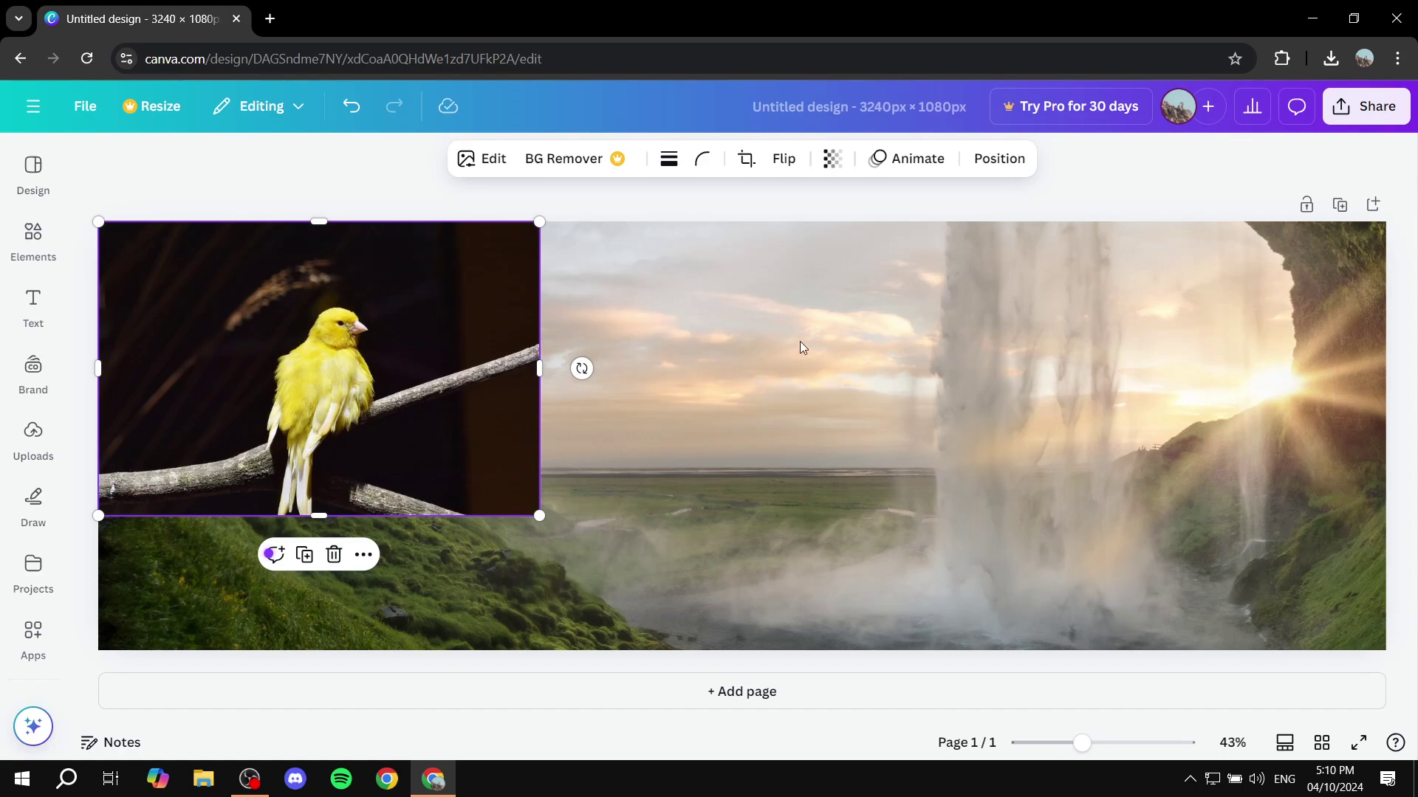
# Open Edit > Adjust for the waterfall background image.
pyautogui.click(672, 347)
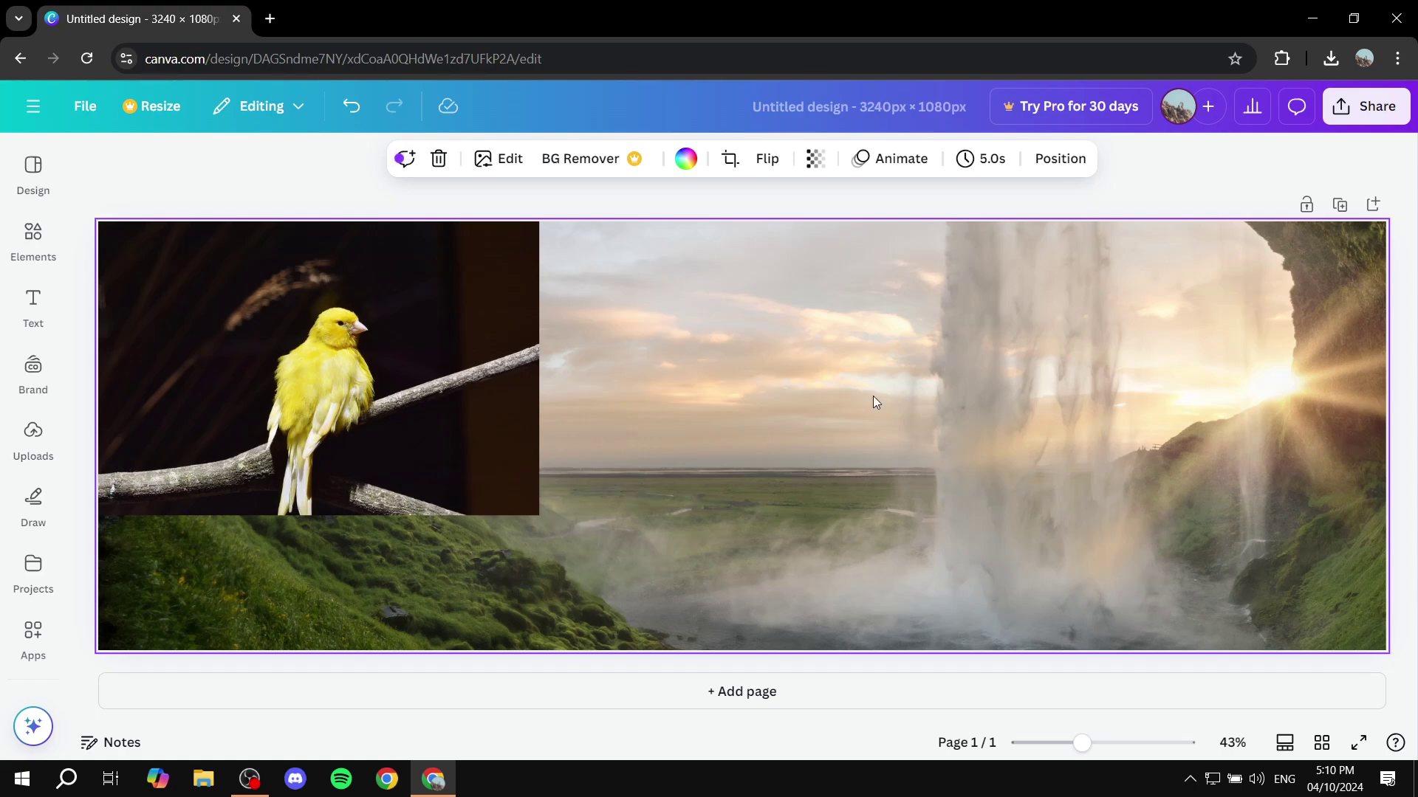
pyautogui.click(506, 162)
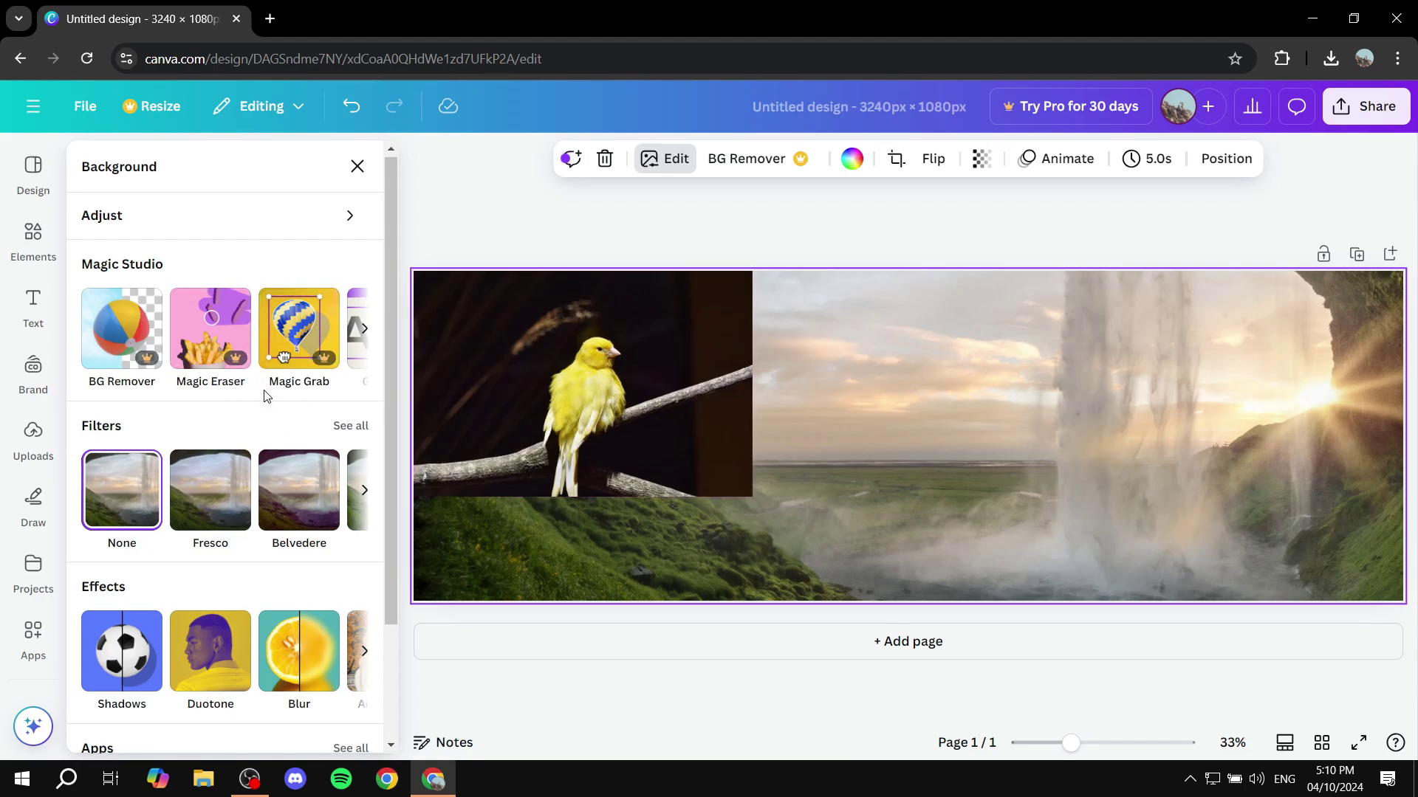
pyautogui.scroll(-1, 243, 399)
pyautogui.scroll(1, 221, 425)
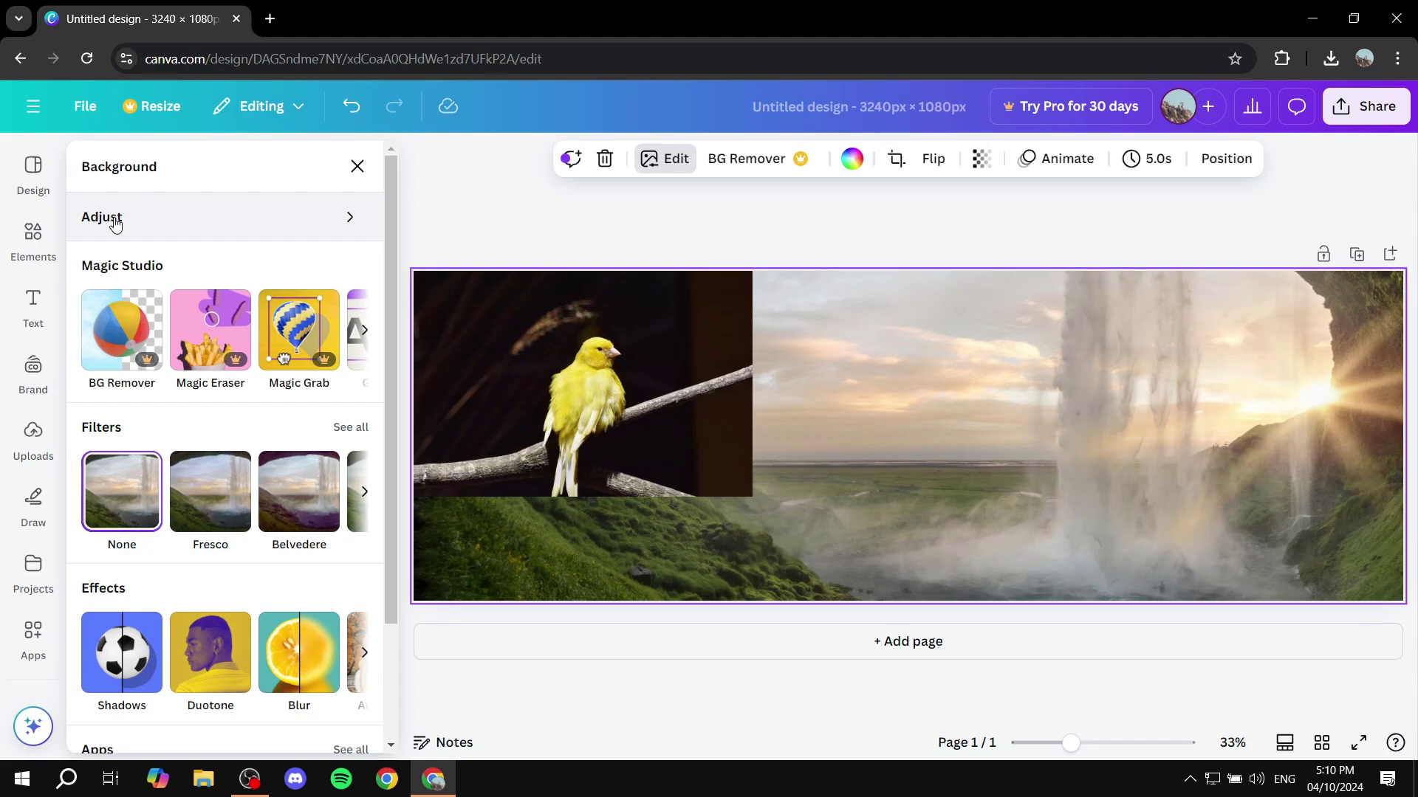
pyautogui.click(350, 224)
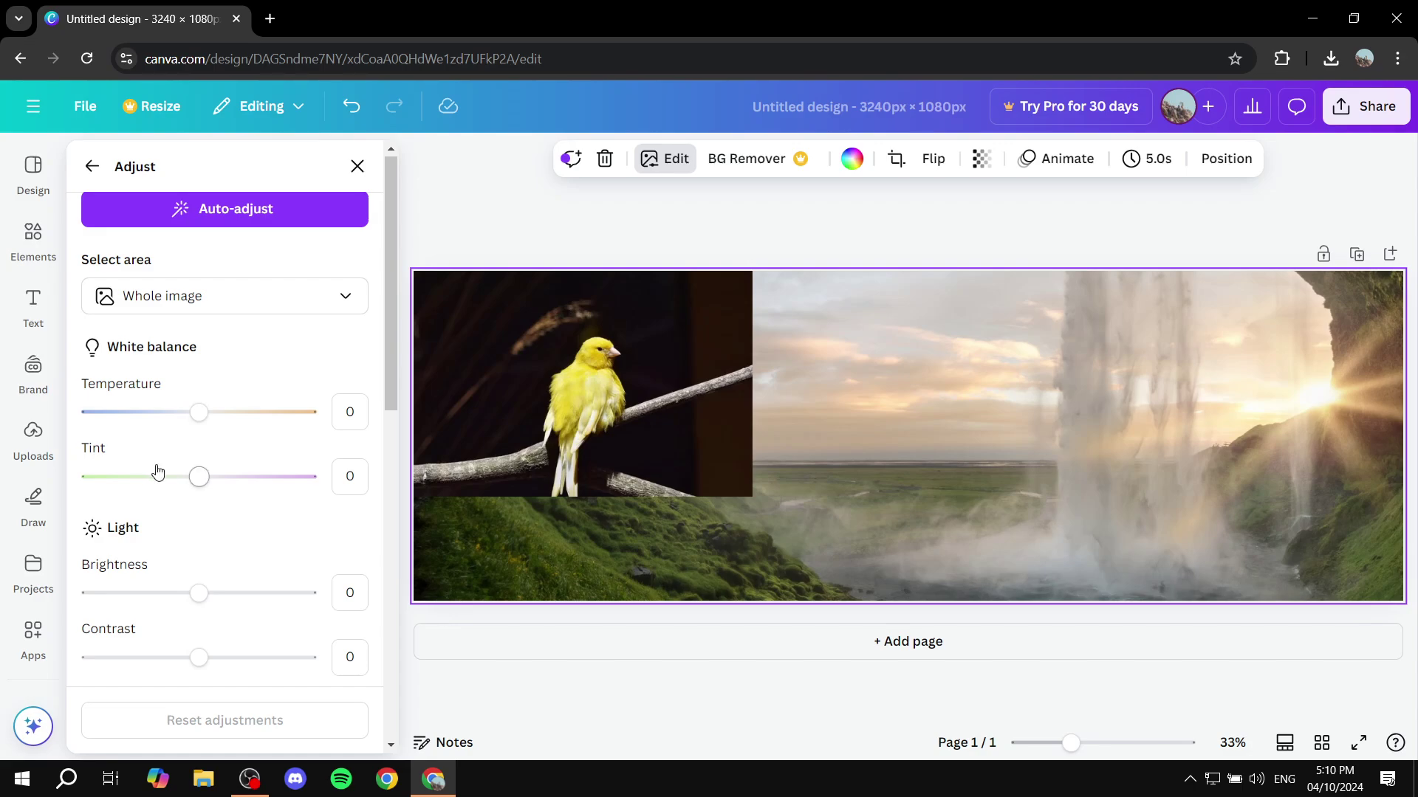
pyautogui.scroll(-1, 118, 447)
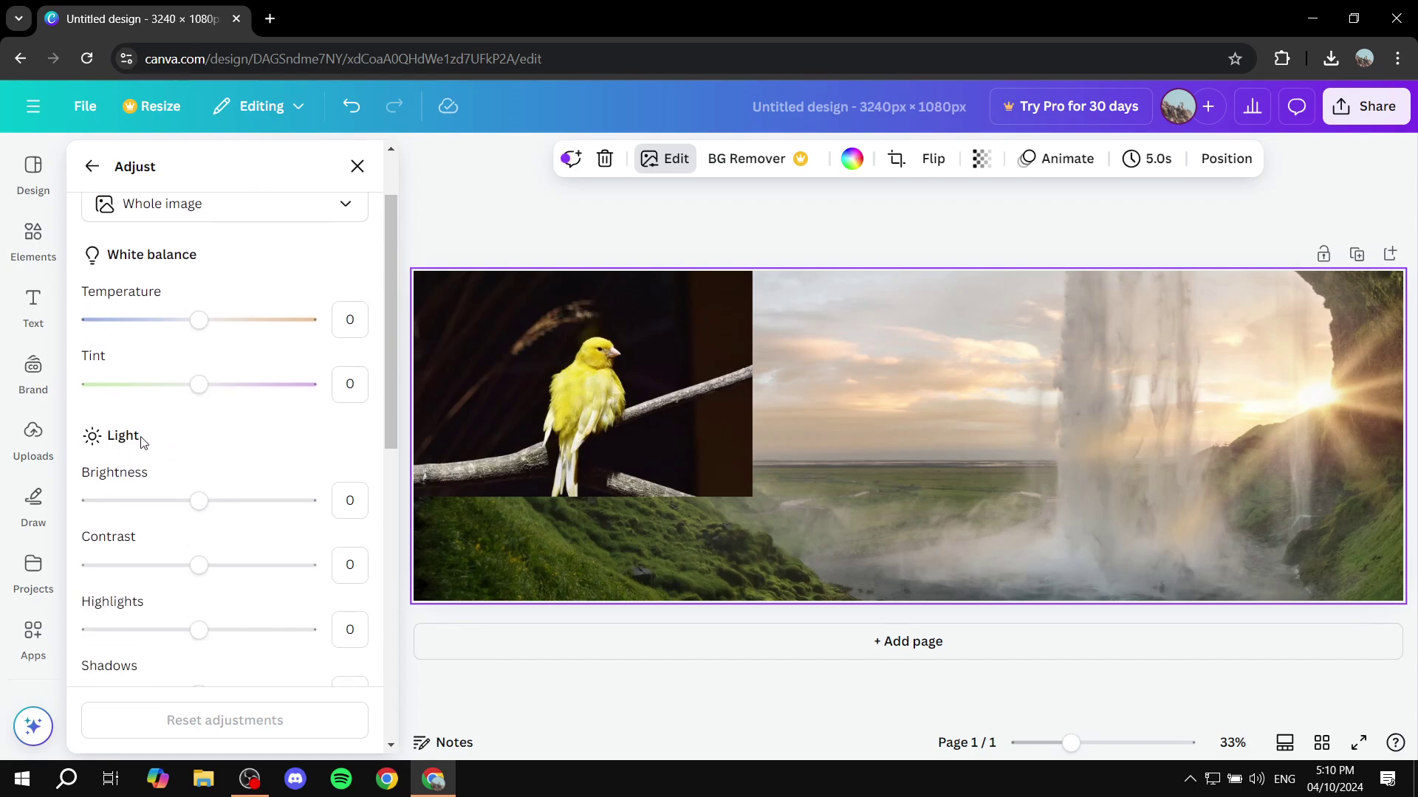
pyautogui.scroll(-1, 146, 442)
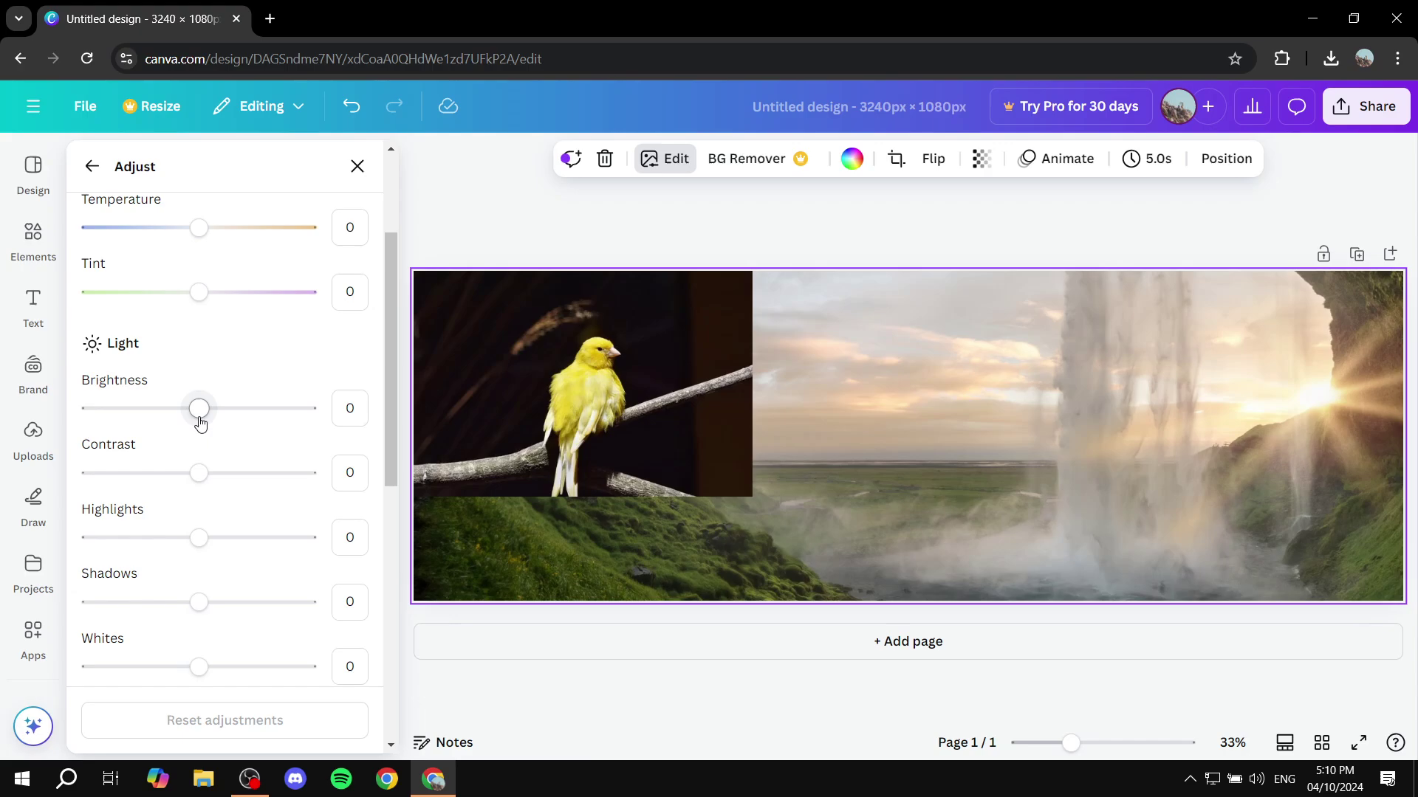
pyautogui.moveTo(197, 410)
pyautogui.mouseDown()
pyautogui.moveTo(116, 415)
pyautogui.moveTo(320, 418)
pyautogui.moveTo(87, 421)
pyautogui.moveTo(200, 418)
pyautogui.mouseUp()
pyautogui.moveTo(195, 480)
pyautogui.mouseDown()
pyautogui.moveTo(92, 472)
pyautogui.moveTo(316, 482)
pyautogui.moveTo(187, 479)
pyautogui.moveTo(201, 481)
pyautogui.mouseUp()
# Set the waterfall background's Vibrance and Saturation to 100 each.
pyautogui.scroll(-6, 198, 372)
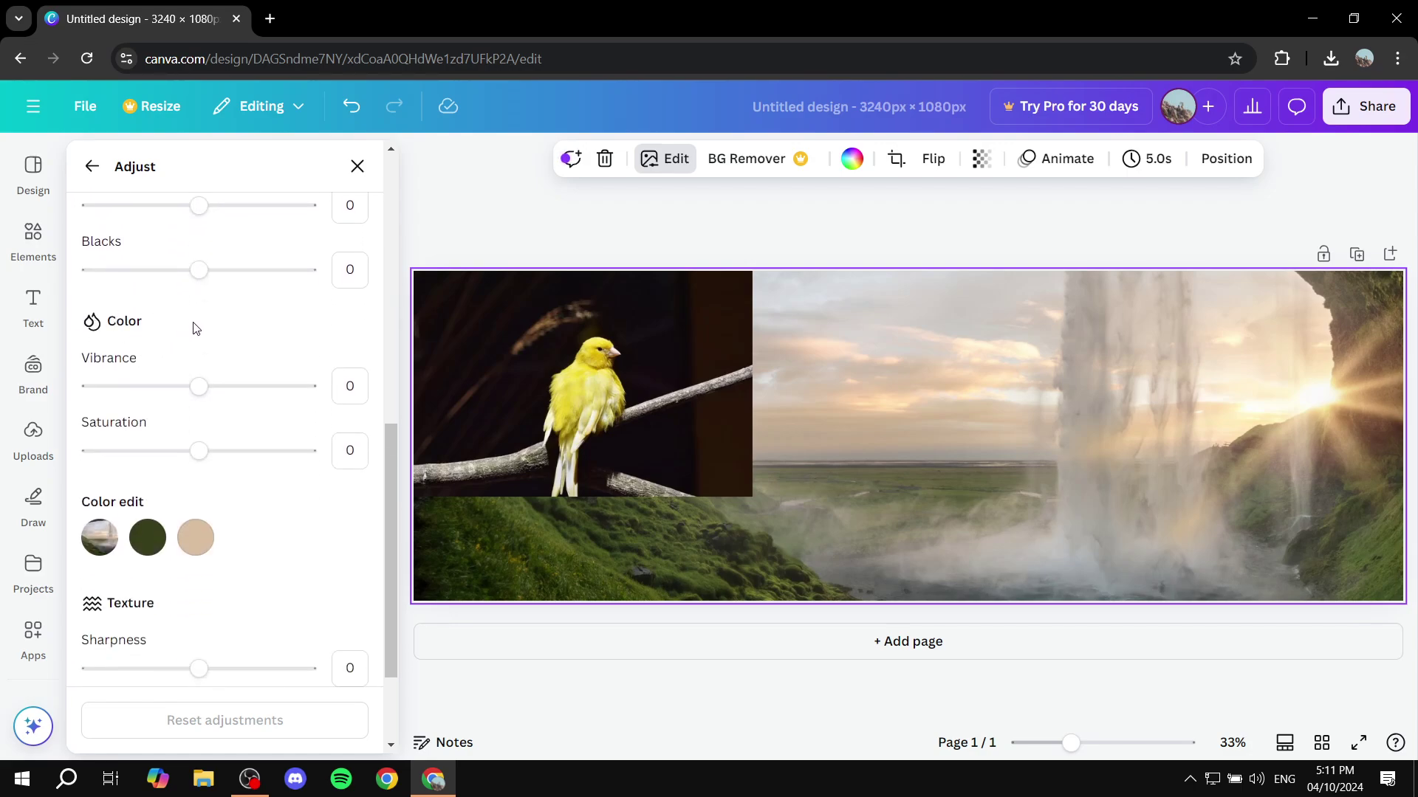
pyautogui.moveTo(201, 386); pyautogui.dragTo(307, 386)
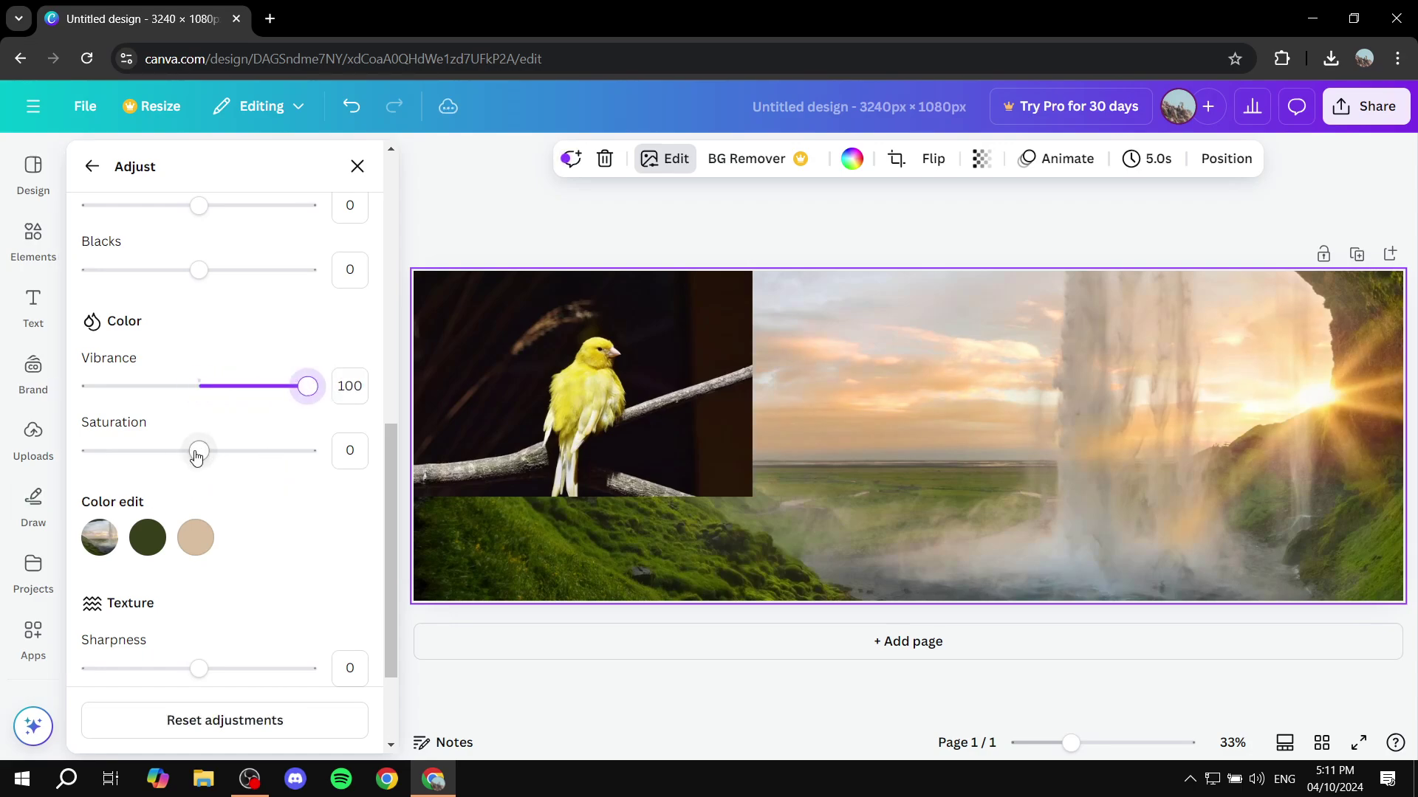
pyautogui.moveTo(198, 451)
pyautogui.mouseDown()
pyautogui.moveTo(308, 450)
pyautogui.moveTo(20, 463)
pyautogui.moveTo(316, 456)
pyautogui.moveTo(199, 452)
pyautogui.mouseUp()
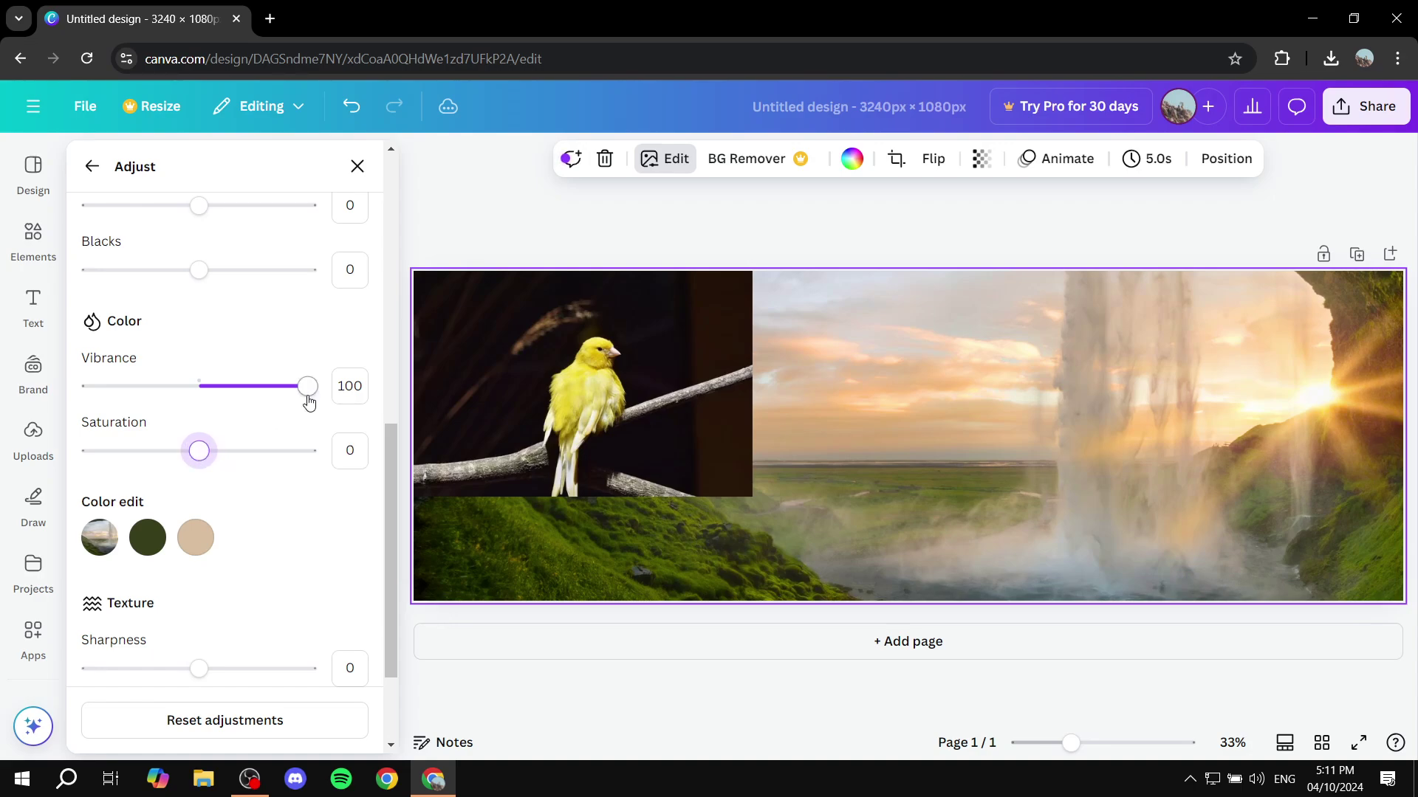
pyautogui.moveTo(303, 392); pyautogui.dragTo(517, 391)
pyautogui.moveTo(198, 452); pyautogui.dragTo(325, 452)
pyautogui.scroll(5, 291, 361)
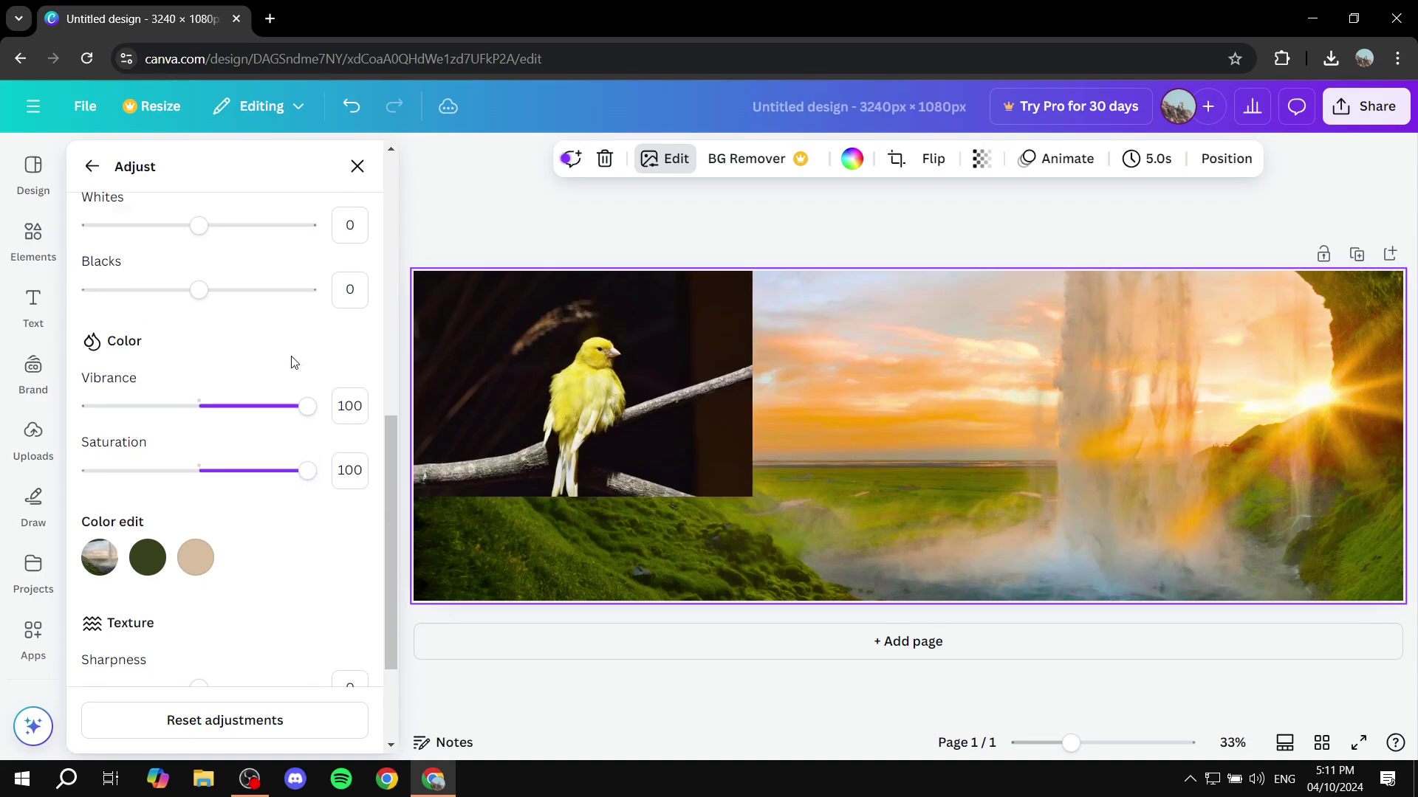
pyautogui.click(90, 169)
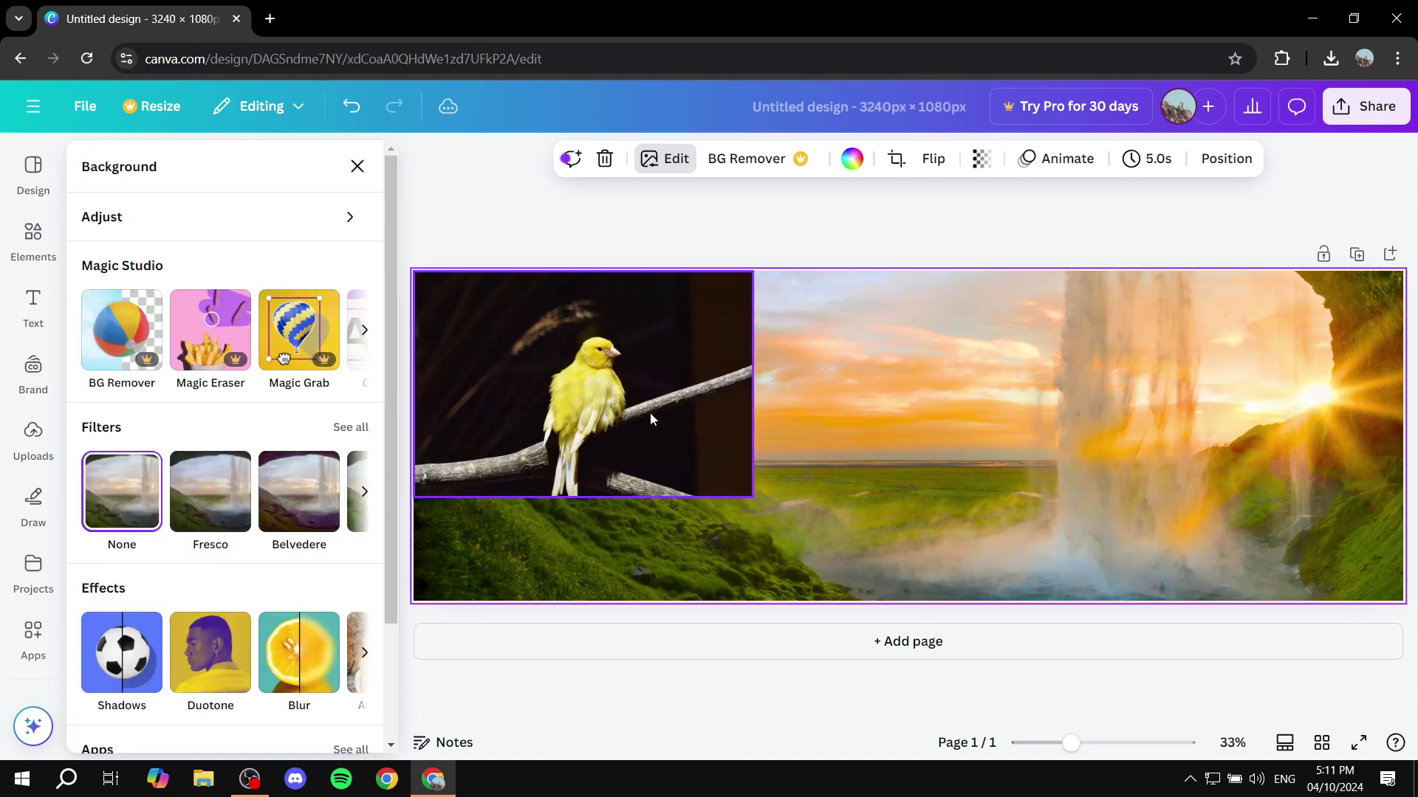
# Select the canary photo and raise its brightness to 4 under Edit > Adjust.
pyautogui.click(650, 419)
pyautogui.click(643, 350)
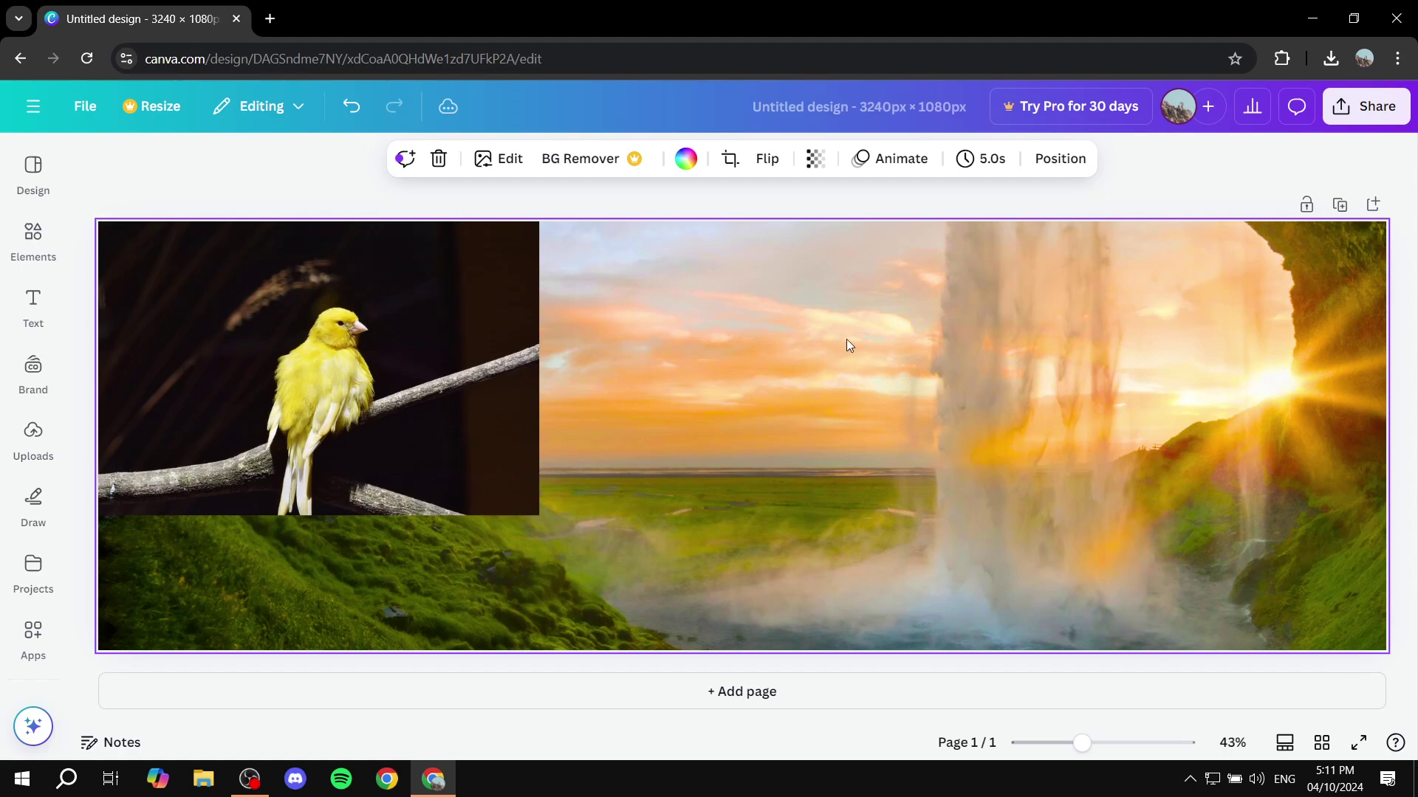
pyautogui.click(432, 344)
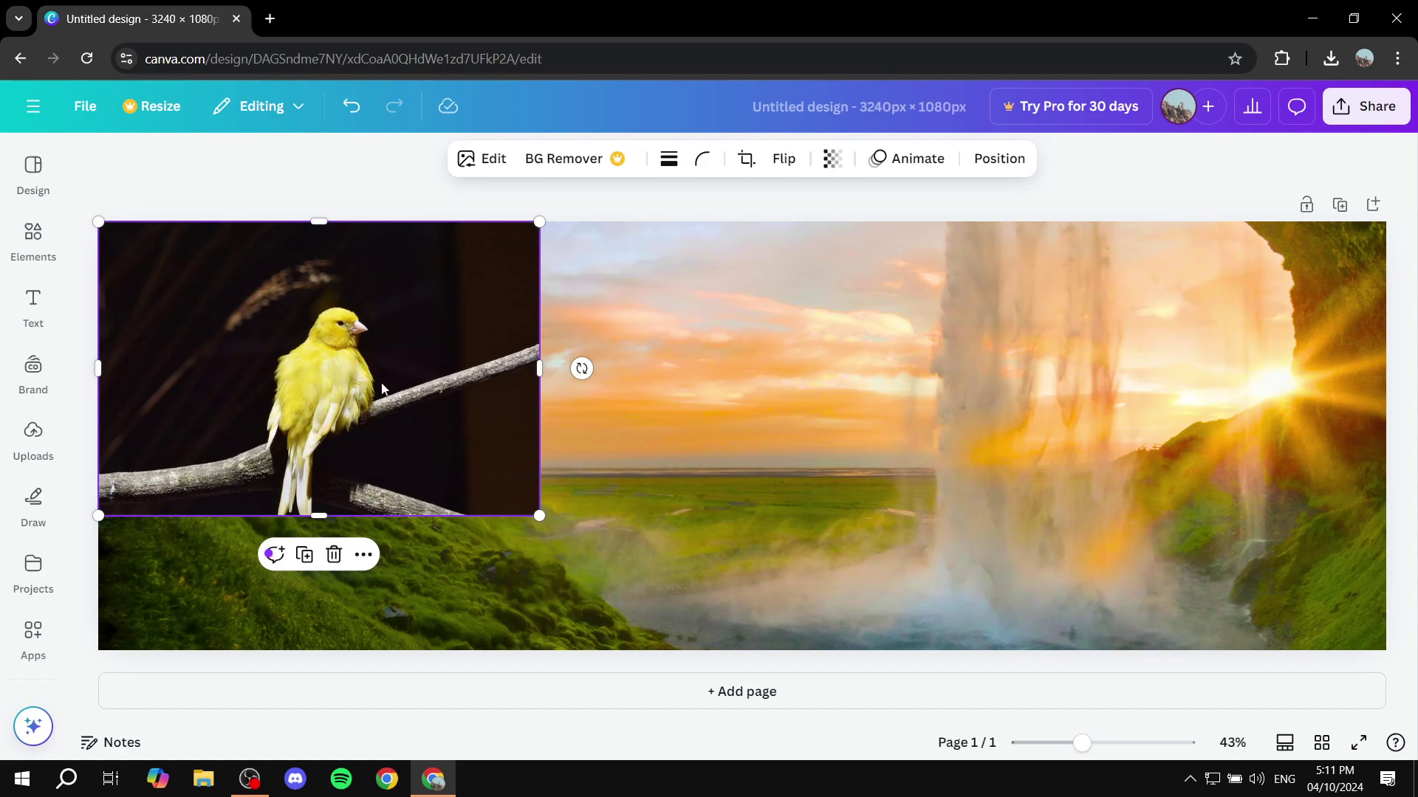
pyautogui.click(480, 160)
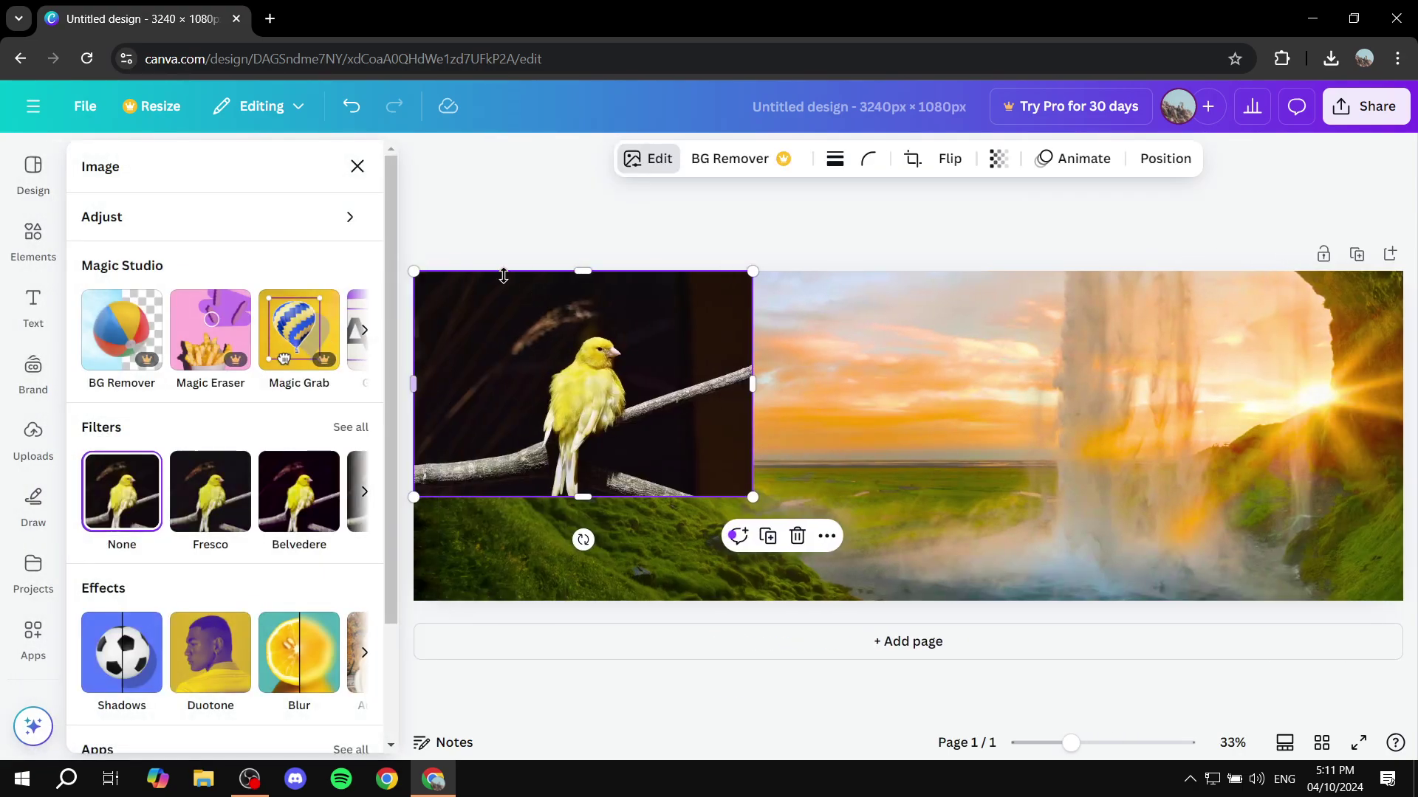
pyautogui.click(345, 219)
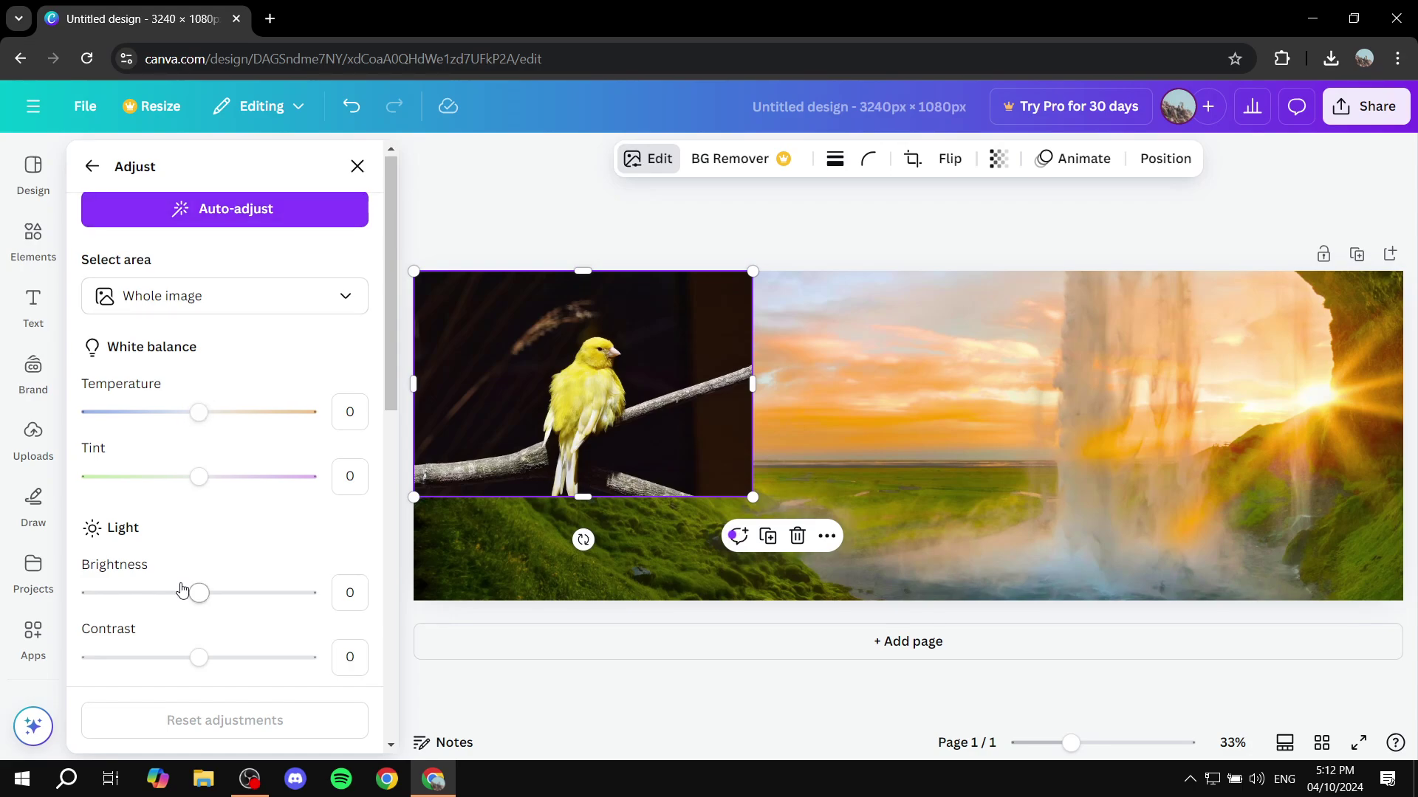
pyautogui.moveTo(197, 594)
pyautogui.mouseDown()
pyautogui.moveTo(438, 598)
pyautogui.moveTo(88, 593)
pyautogui.moveTo(303, 614)
pyautogui.moveTo(205, 612)
pyautogui.mouseUp()
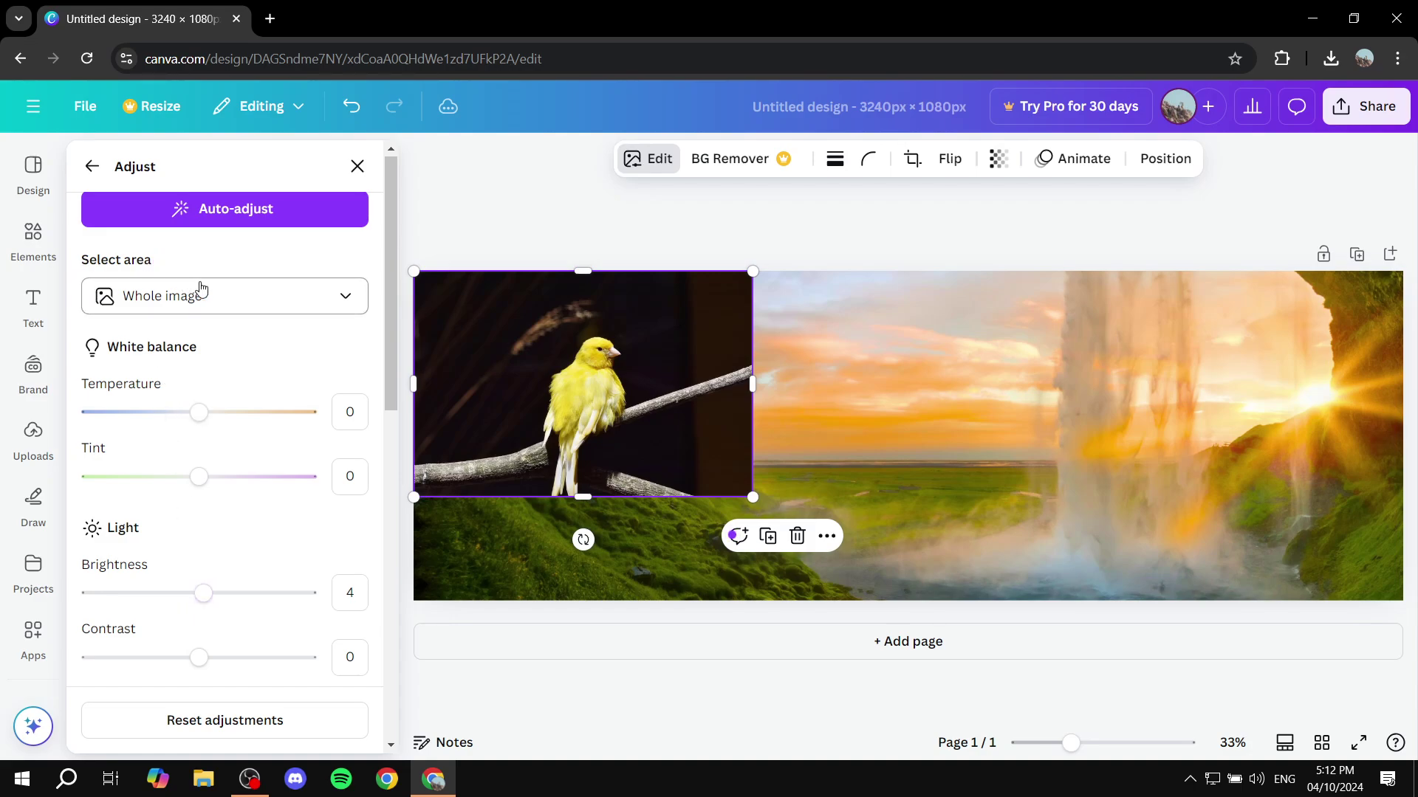
# Limit the canary photo's adjustments to Foreground and test brightening the bird.
pyautogui.click(311, 299)
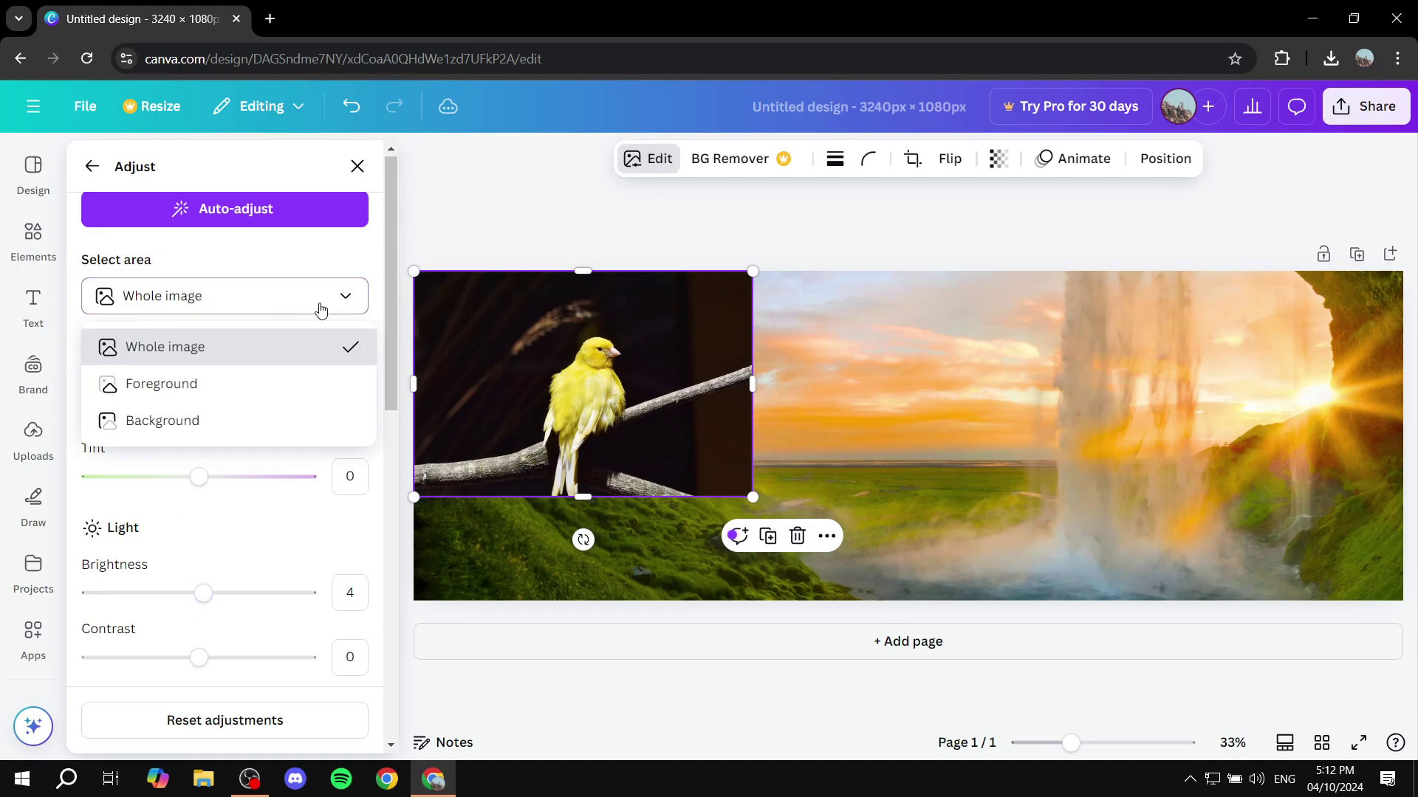
pyautogui.click(191, 398)
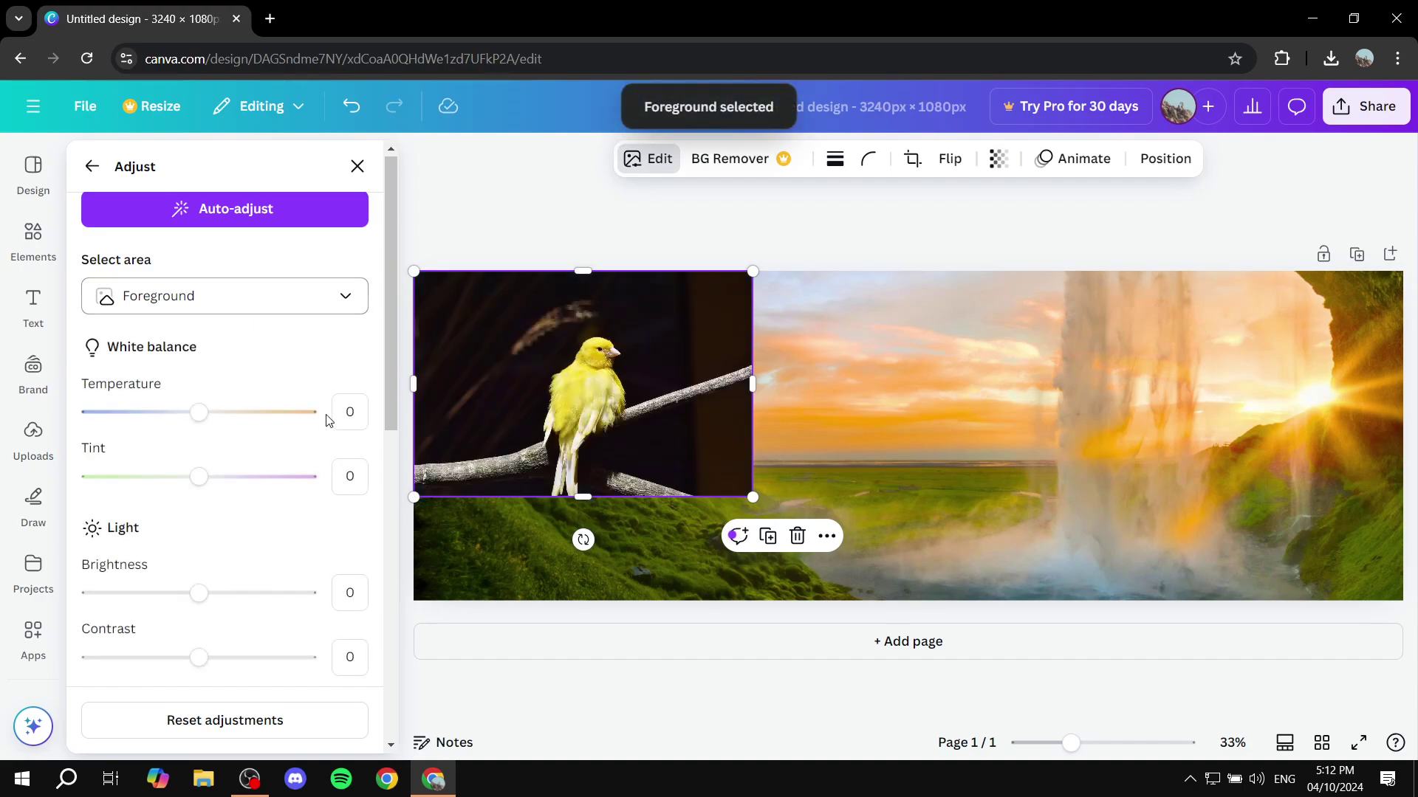
pyautogui.moveTo(200, 593)
pyautogui.mouseDown()
pyautogui.moveTo(326, 611)
pyautogui.moveTo(178, 614)
pyautogui.moveTo(330, 611)
pyautogui.moveTo(104, 611)
pyautogui.moveTo(249, 610)
pyautogui.moveTo(199, 610)
pyautogui.mouseUp()
# Switch the adjusted area to Background and set its saturation to -100.
pyautogui.click(225, 299)
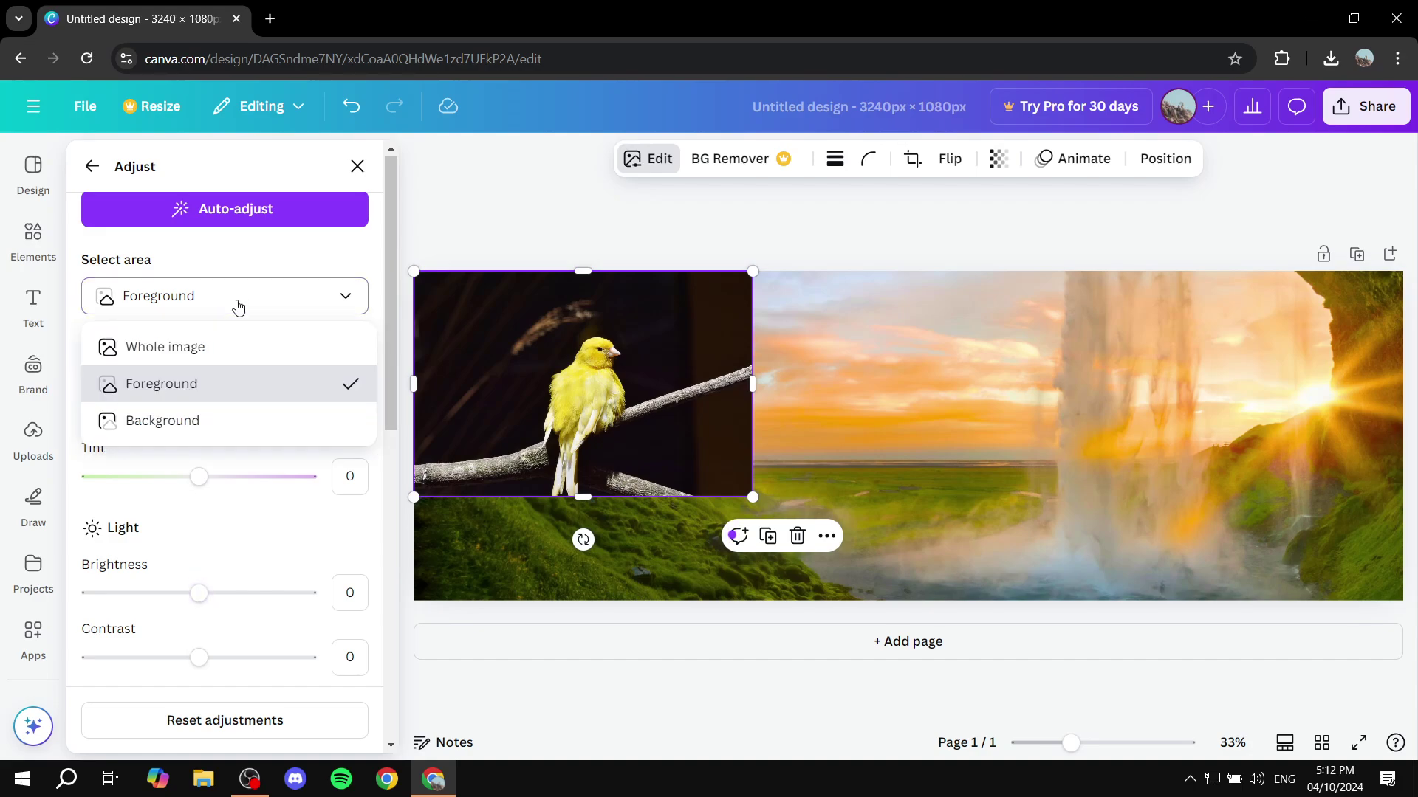
pyautogui.click(173, 418)
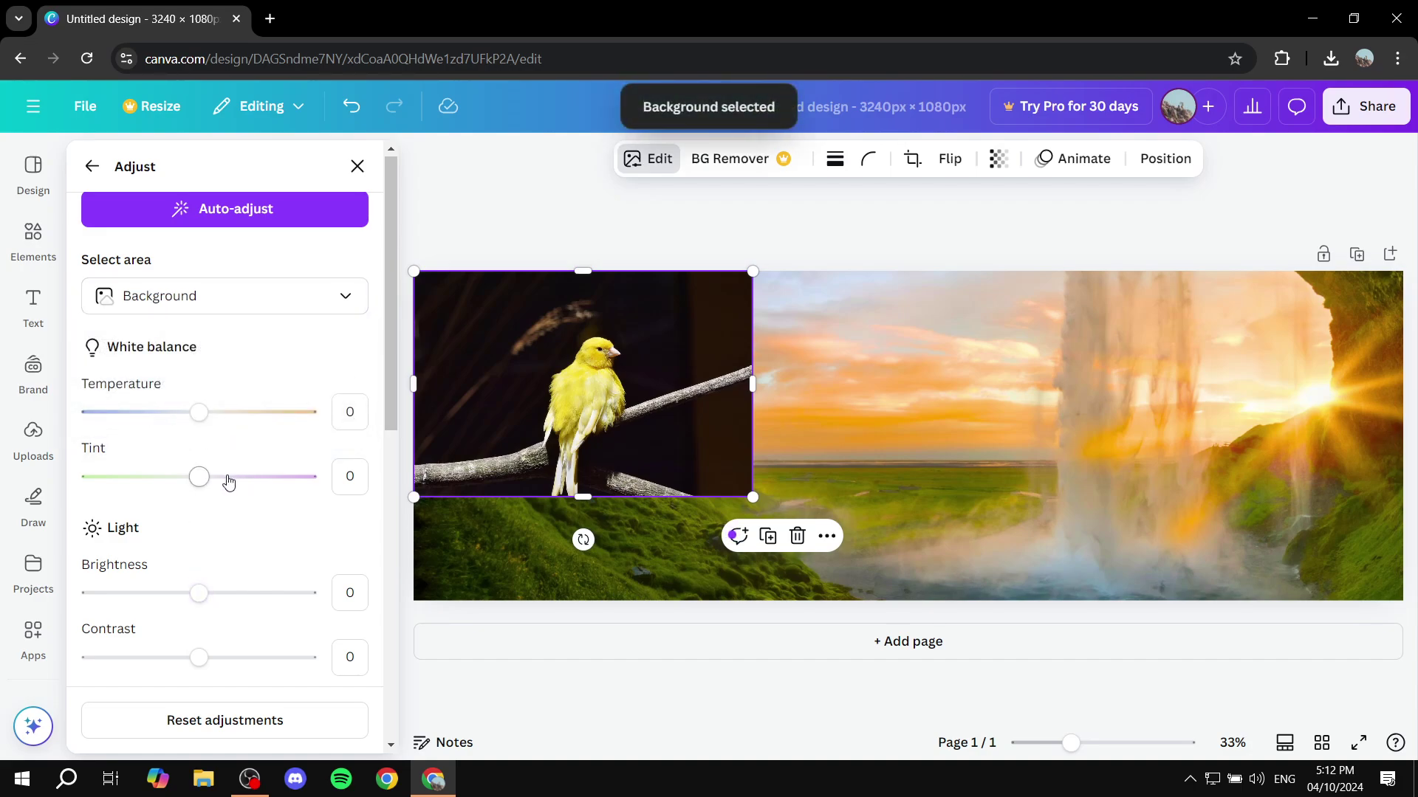
pyautogui.scroll(-6, 225, 496)
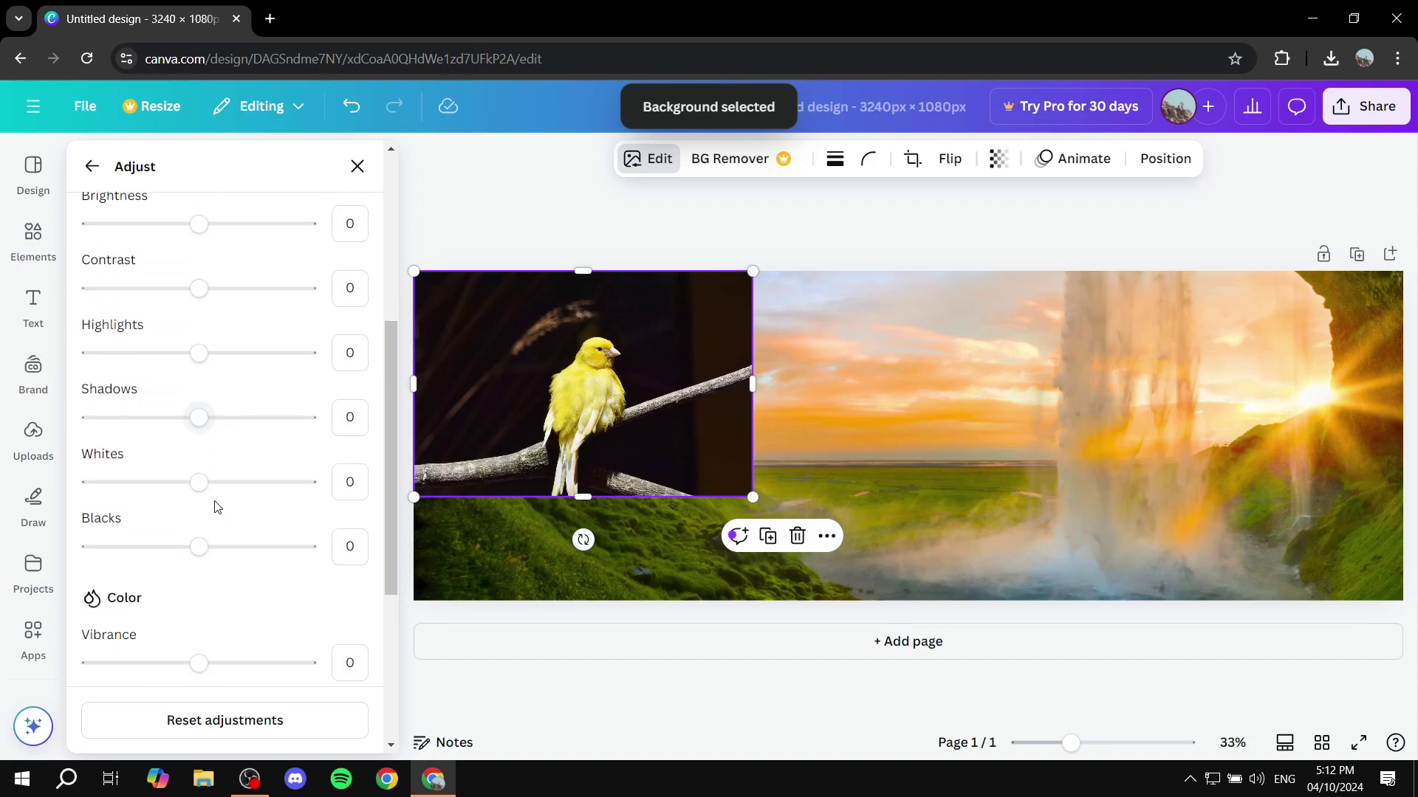
pyautogui.scroll(-1, 176, 397)
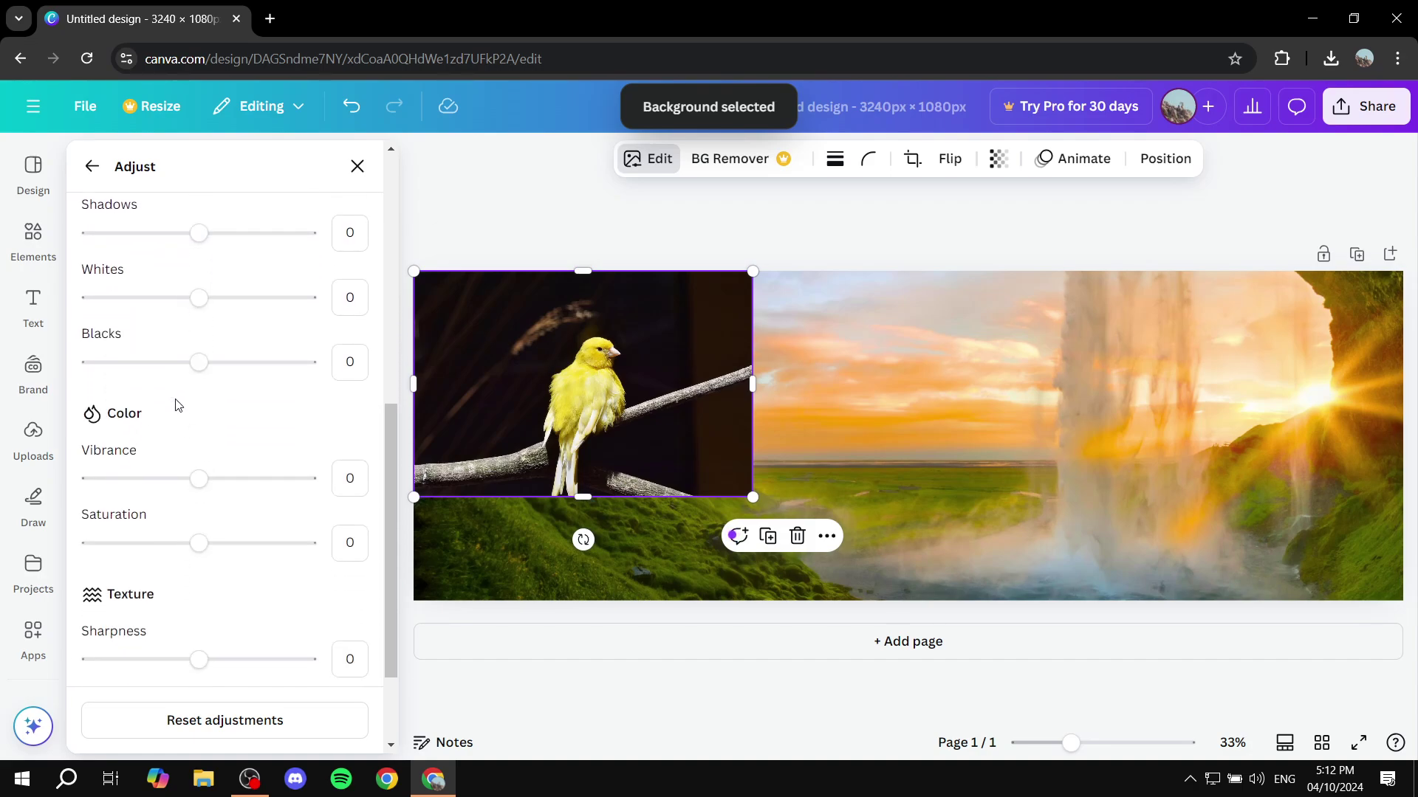
pyautogui.moveTo(195, 544); pyautogui.dragTo(90, 543)
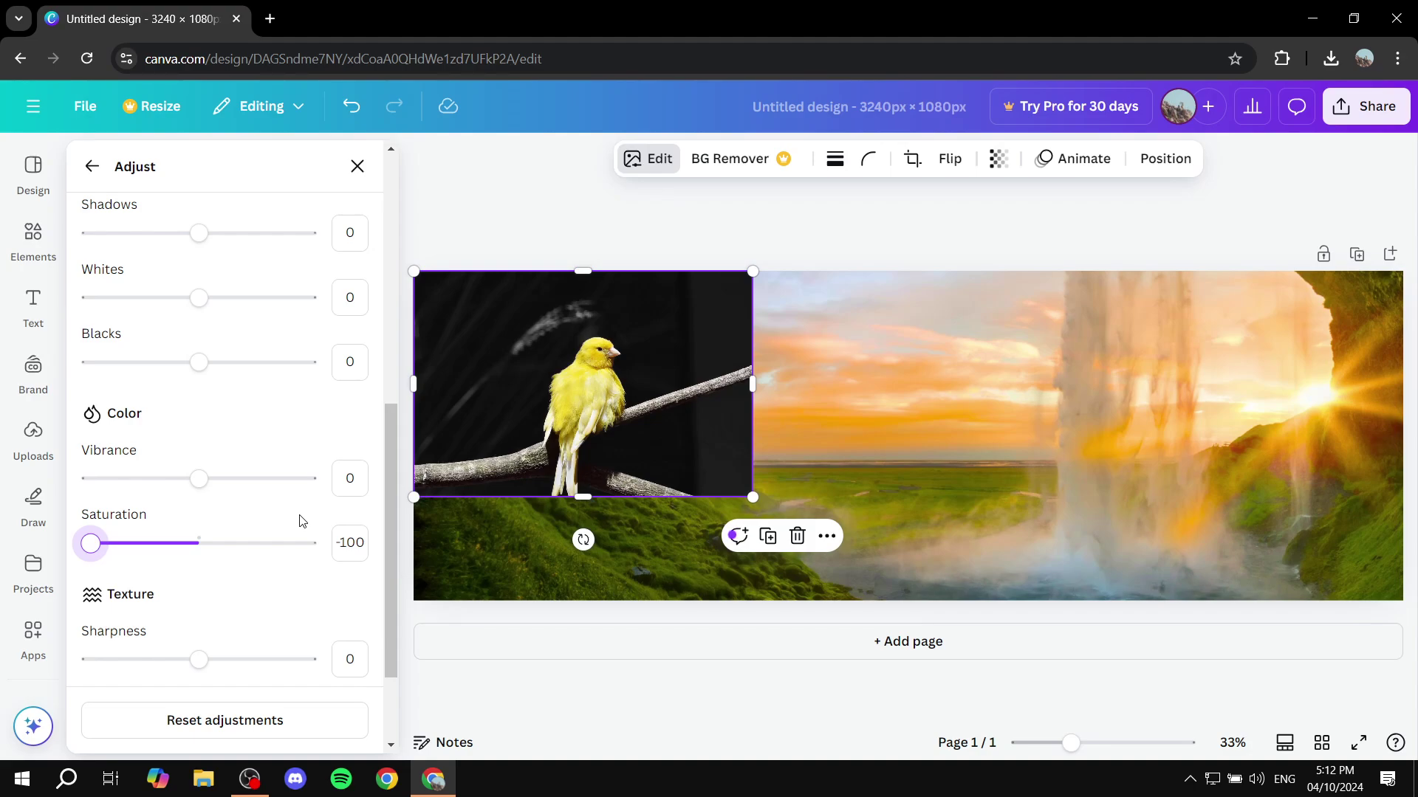
pyautogui.scroll(5, 292, 524)
pyautogui.scroll(-3, 369, 371)
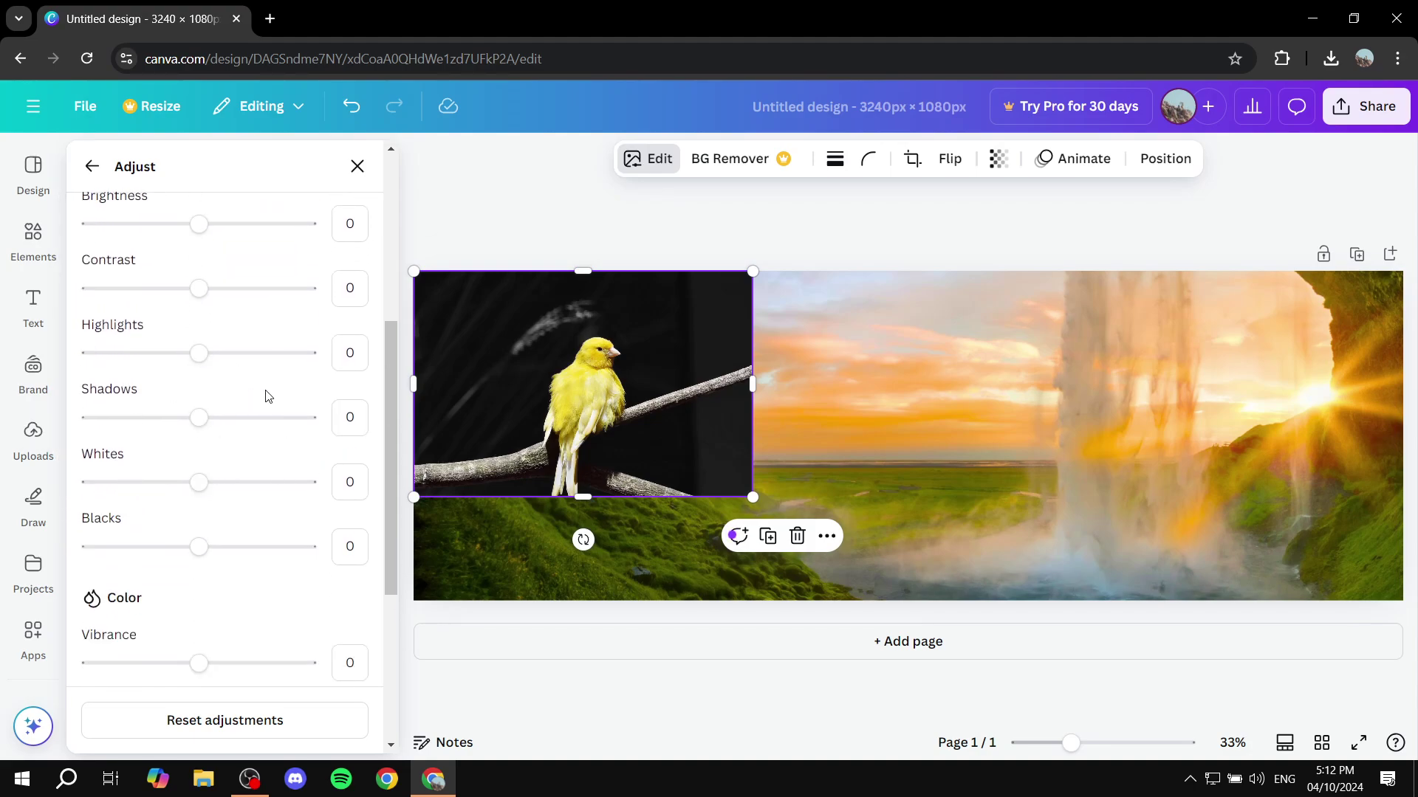